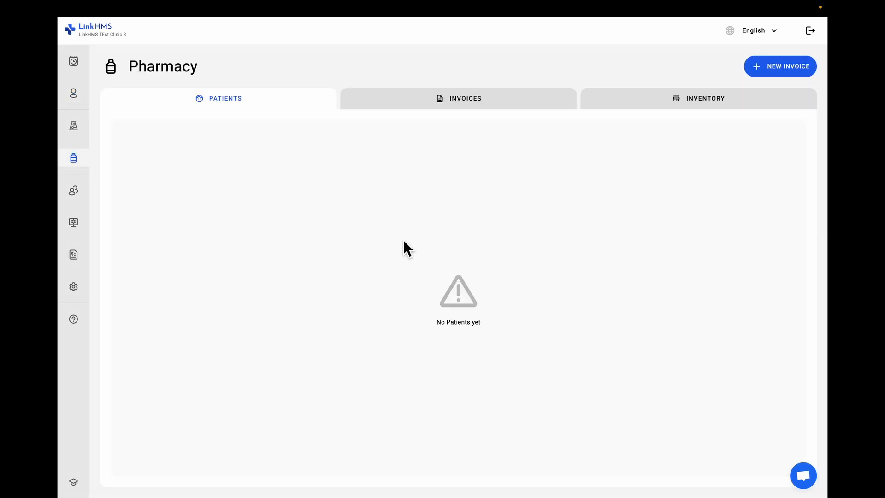
# Start a new user in Human Resources and enter the user's first and last name
pyautogui.moveTo(62, 201)
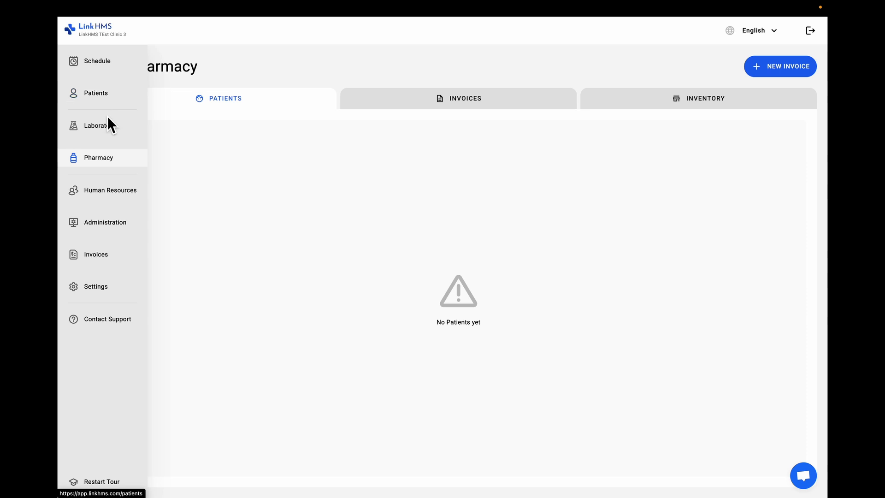
pyautogui.click(117, 191)
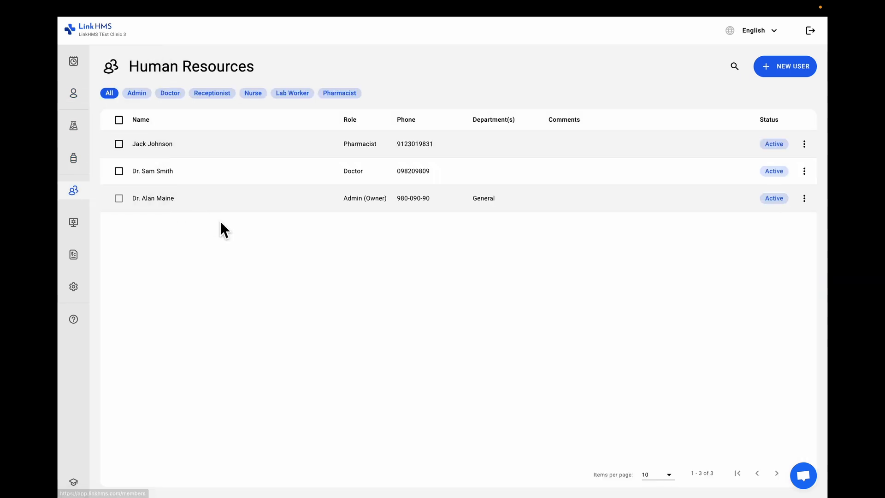
pyautogui.click(766, 66)
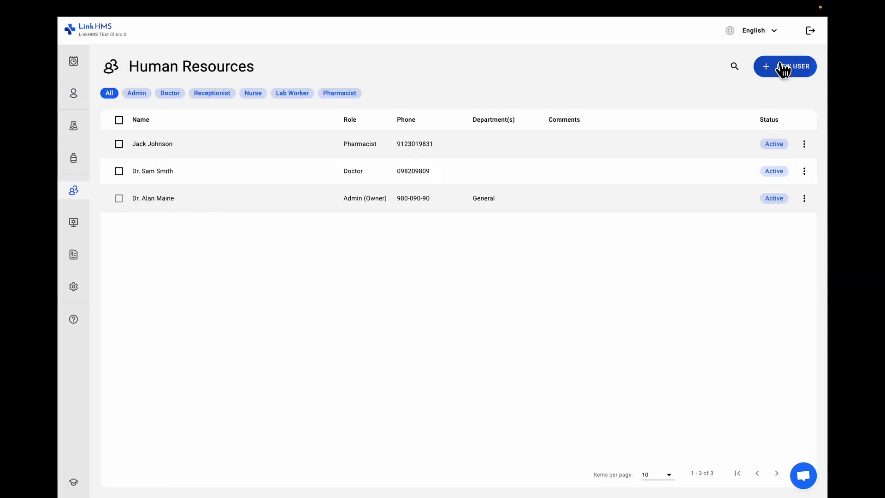
pyautogui.click(375, 183)
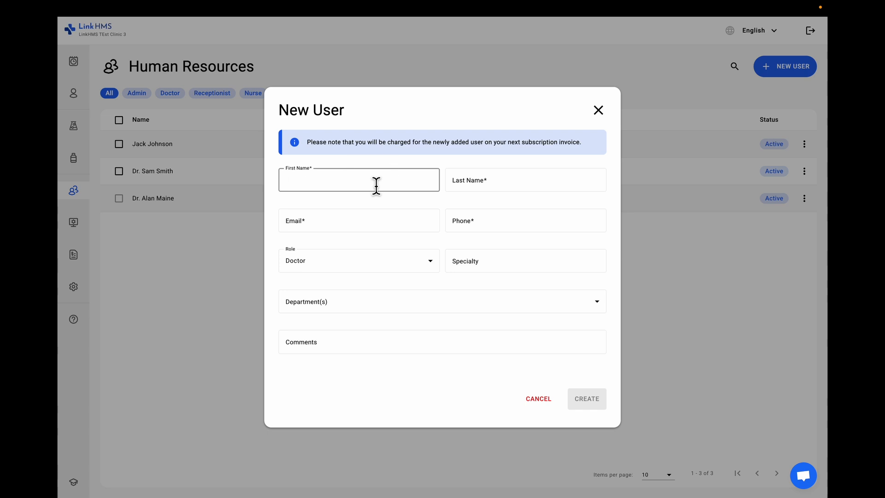
pyautogui.write('Name')
pyautogui.click(505, 184)
pyautogui.write('Last ')
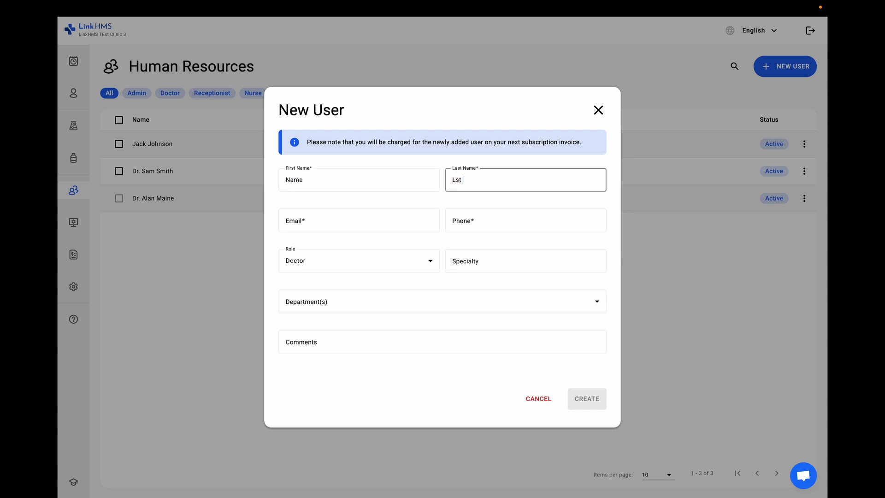
pyautogui.write('Name')
# Fill in the new user's email and phone number, assign the Pharmacist role and create the user
pyautogui.click(377, 223)
pyautogui.press('super+v')
pyautogui.click(466, 226)
pyautogui.write('09')
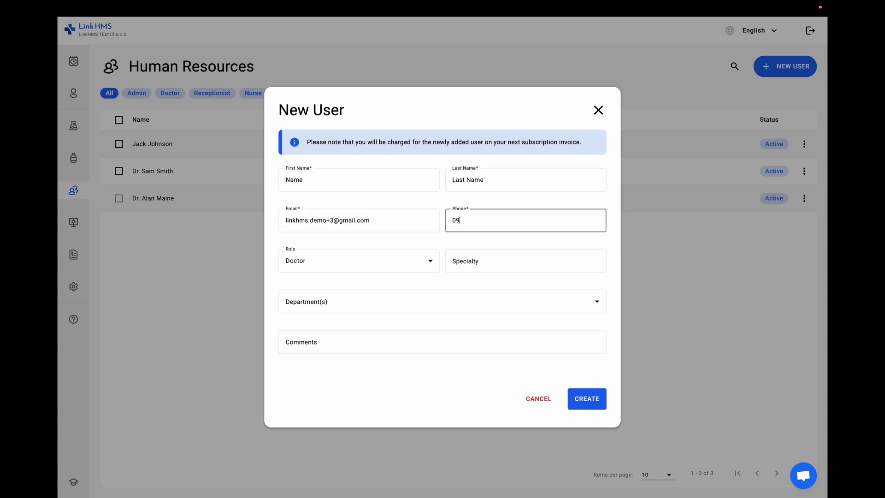
pyautogui.write('09')
pyautogui.click(395, 266)
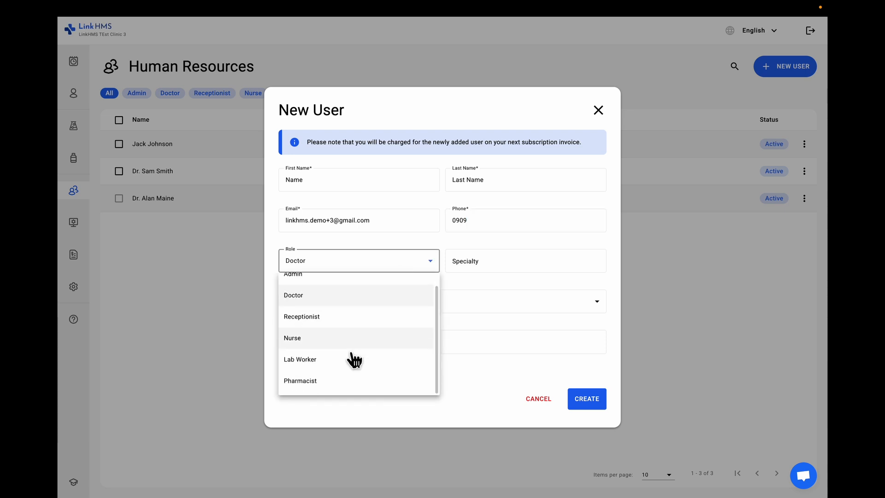
pyautogui.click(347, 380)
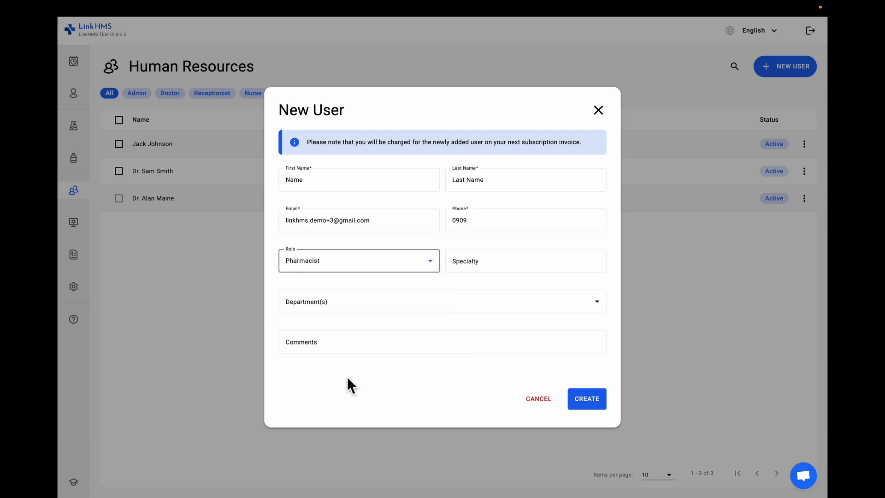
pyautogui.click(586, 400)
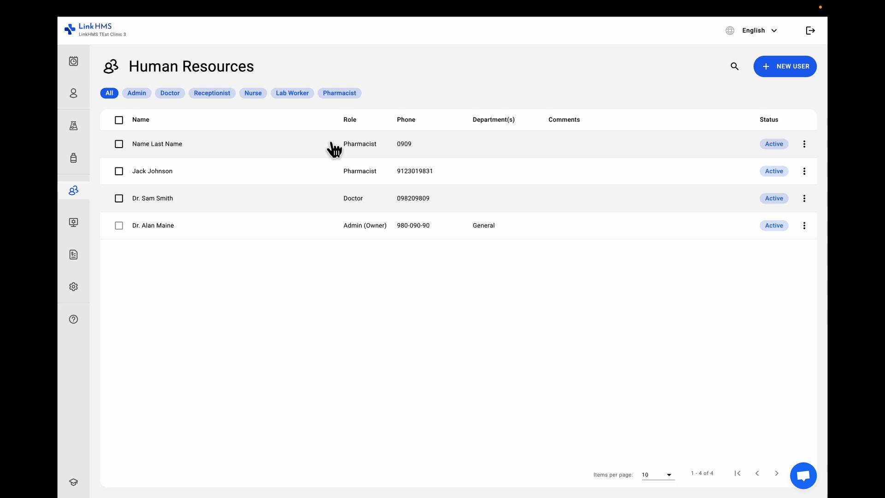
# Log in with the pharmacist's email account and look through the pharmacy's inventory, invoices and patients
pyautogui.click(332, 149)
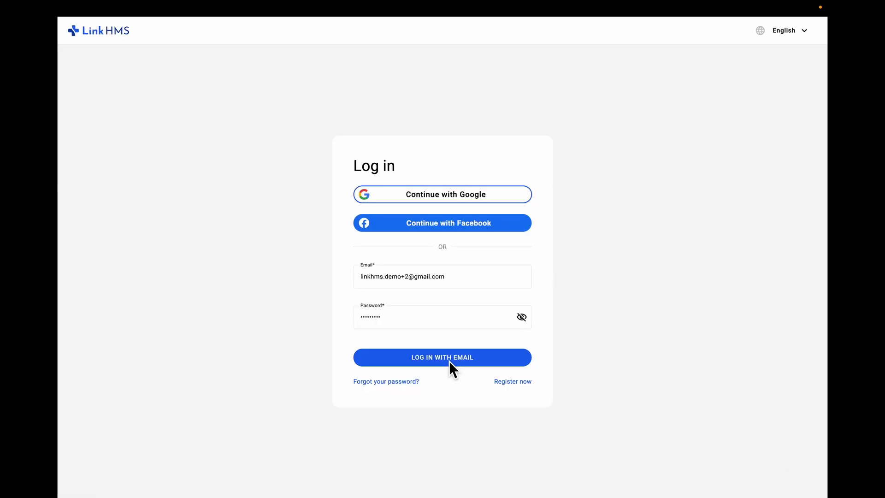
pyautogui.click(448, 360)
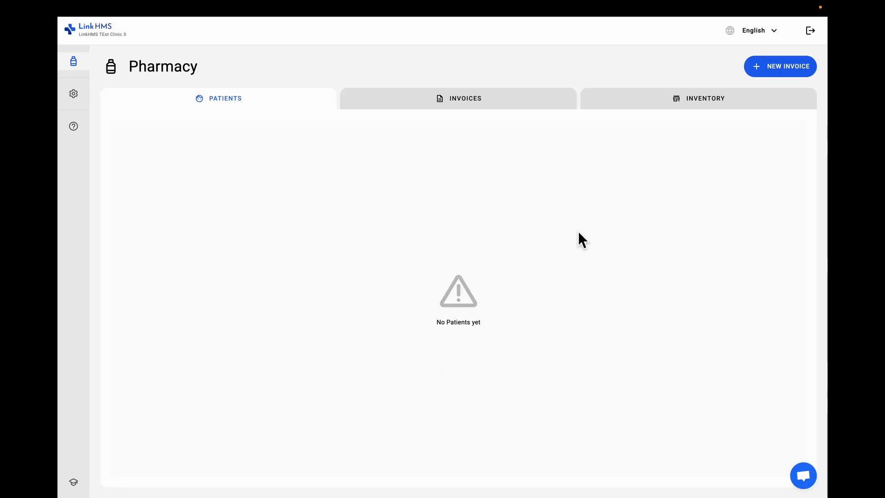
pyautogui.click(703, 99)
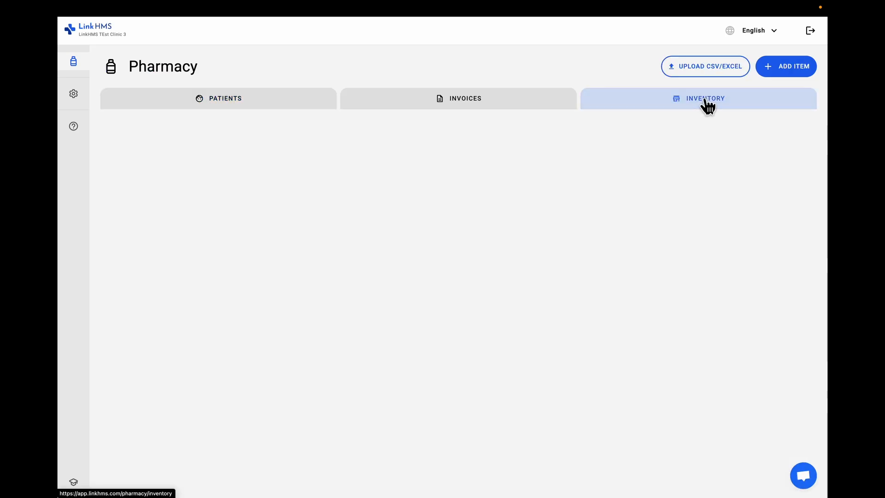
pyautogui.click(490, 125)
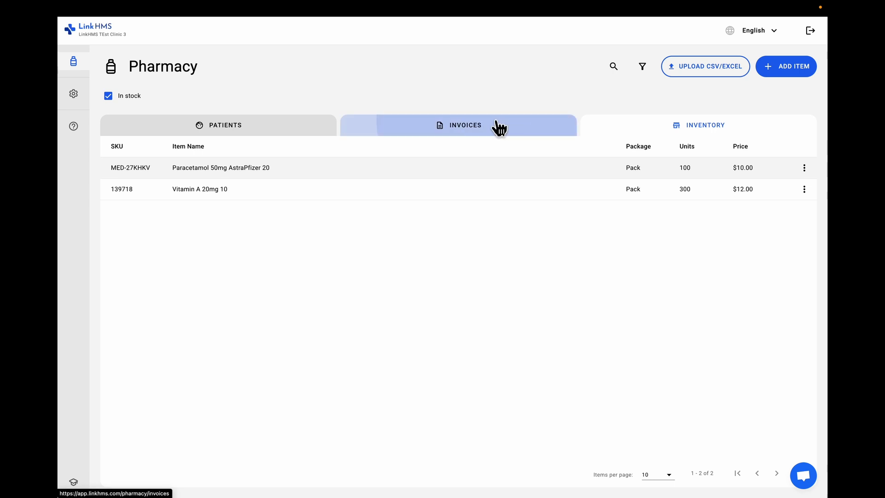
pyautogui.click(256, 104)
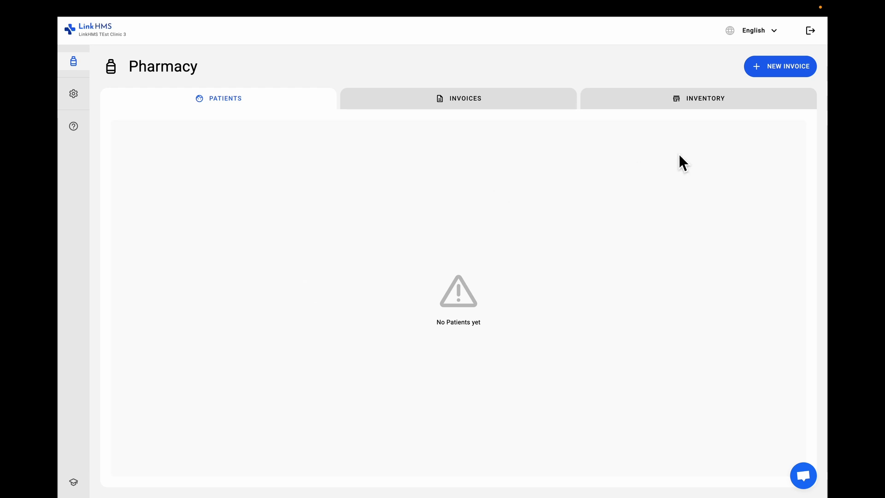
# Start a new item in the pharmacy inventory and set its stock level to 100
pyautogui.click(679, 105)
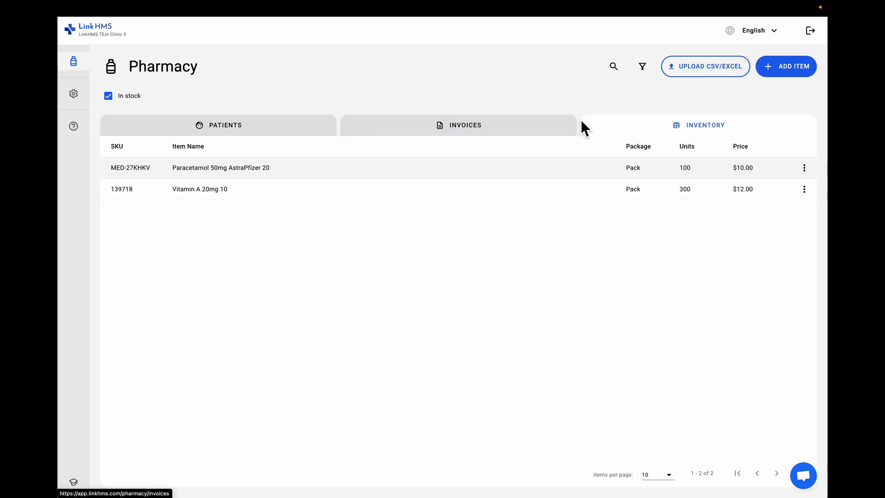
pyautogui.click(784, 70)
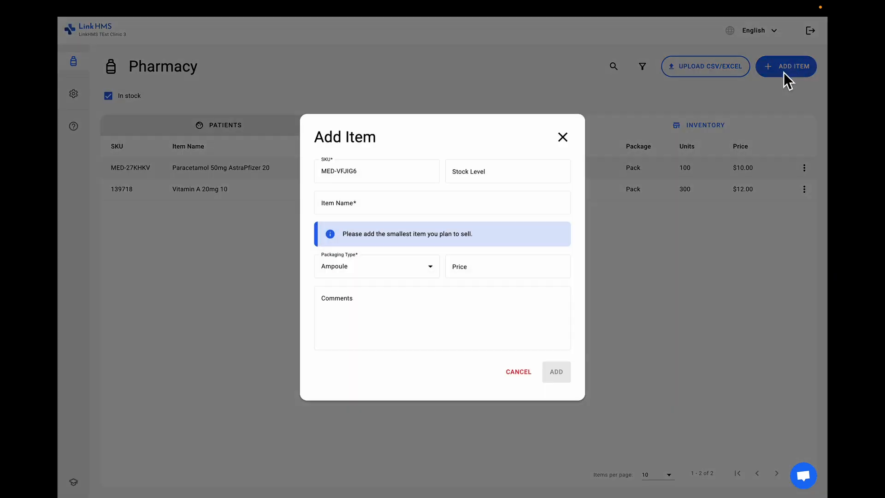
pyautogui.click(400, 175)
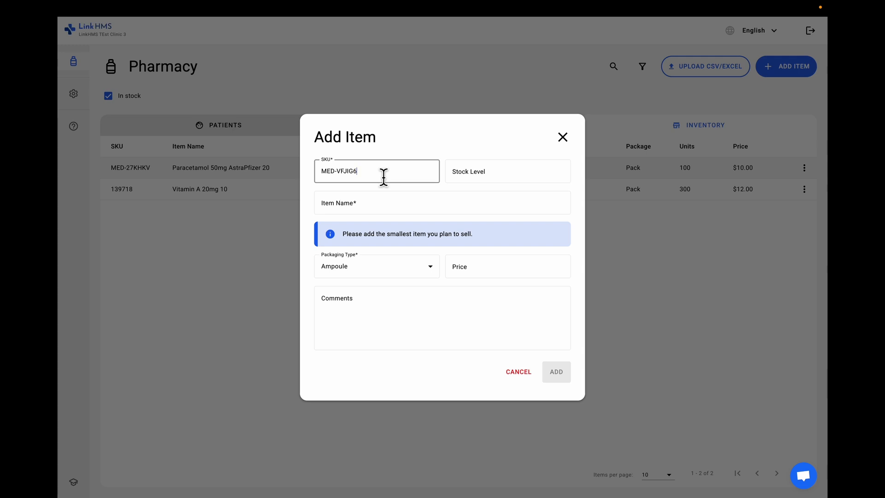
pyautogui.click(467, 176)
pyautogui.write('100')
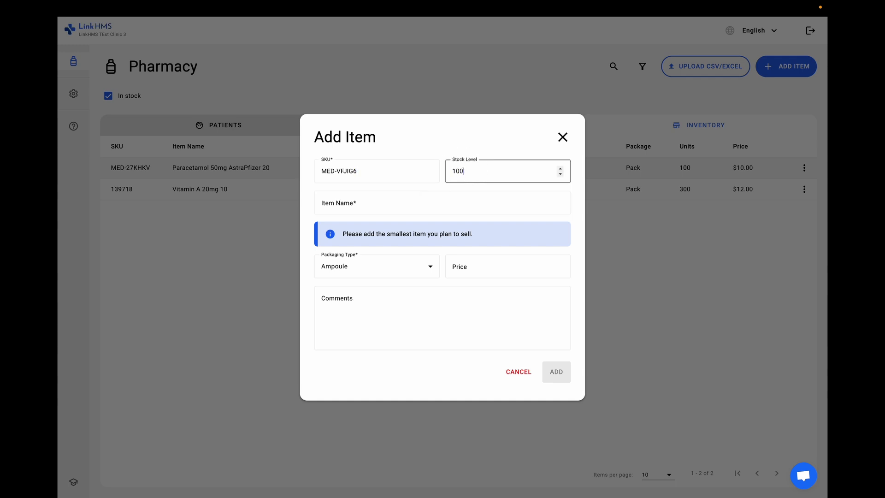
# Name the item "Vitamin B 50mg 20", choose Pack packaging, set the price to 15 and add it to the inventory
pyautogui.click(358, 208)
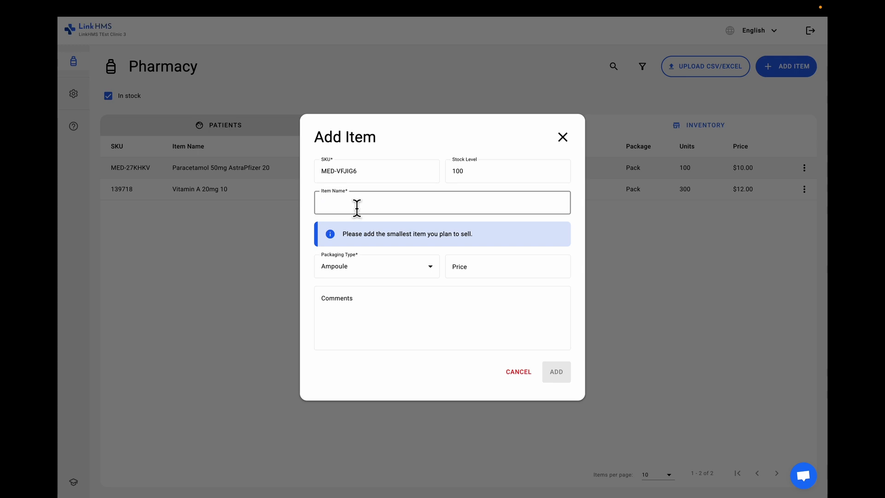
pyautogui.write('Vitamin B 50mg')
pyautogui.click(340, 272)
pyautogui.click(345, 292)
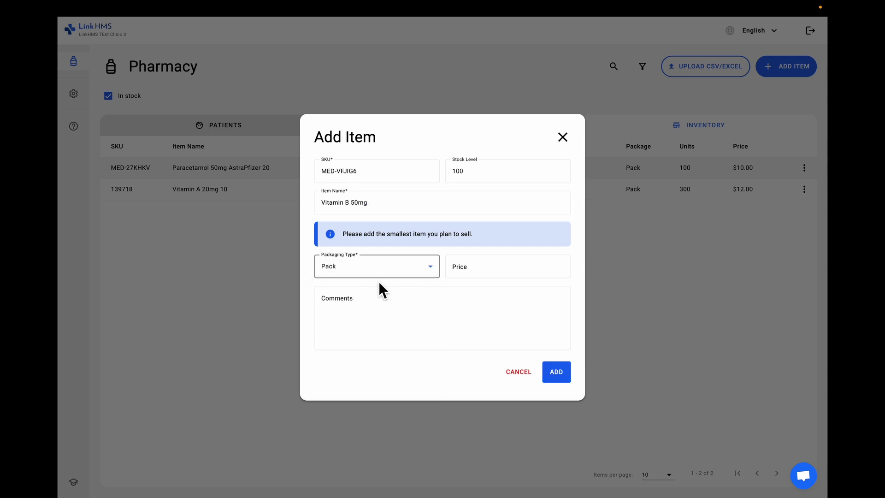
pyautogui.click(491, 267)
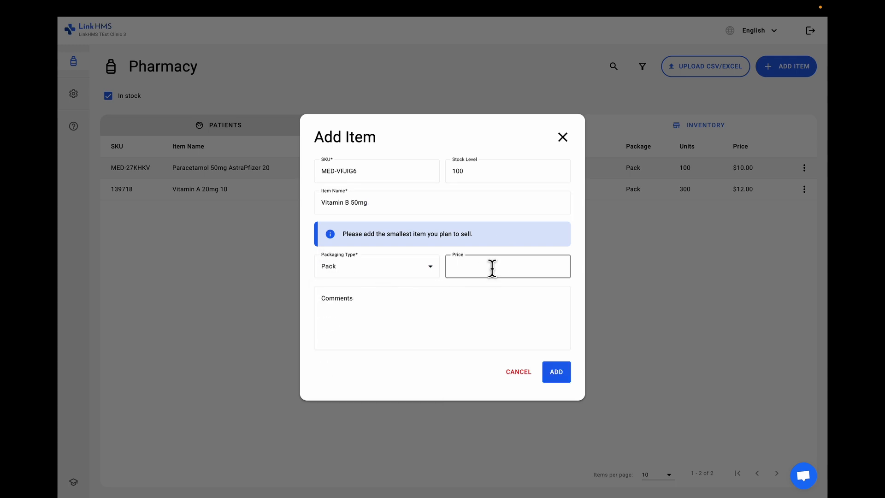
pyautogui.write('15')
pyautogui.click(559, 377)
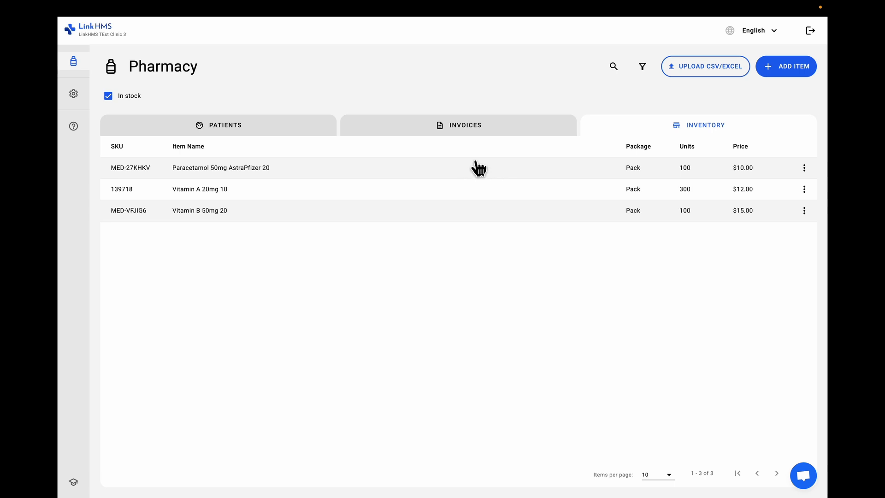
# Download the inventory upload template and, in Excel, enter SKU 87129837 with a stock level of 100 in row 4
pyautogui.click(712, 69)
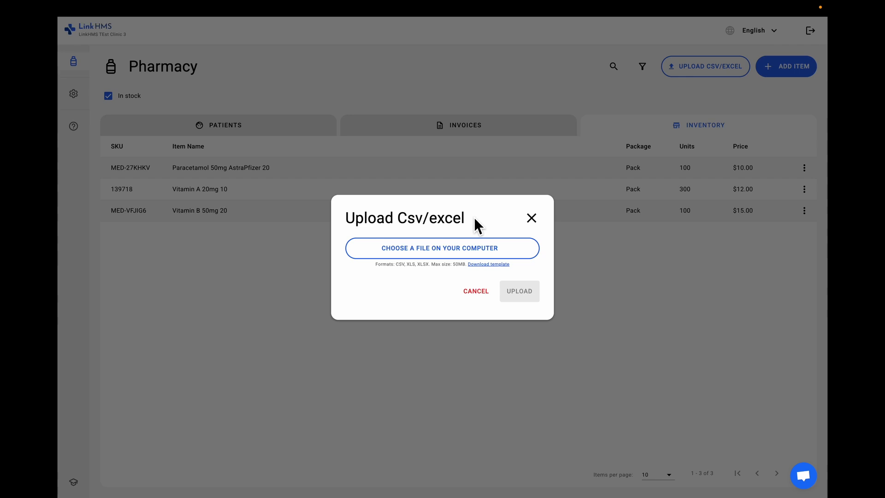
pyautogui.click(478, 267)
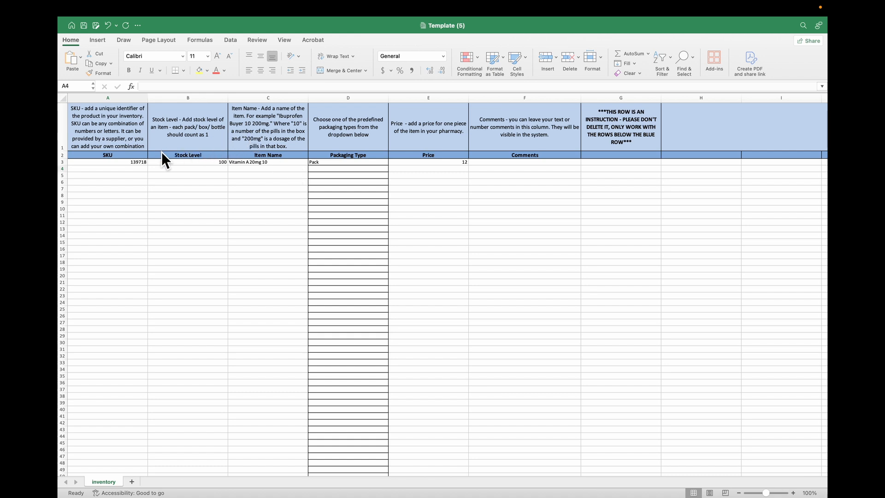
pyautogui.click(139, 169)
pyautogui.write('87129837')
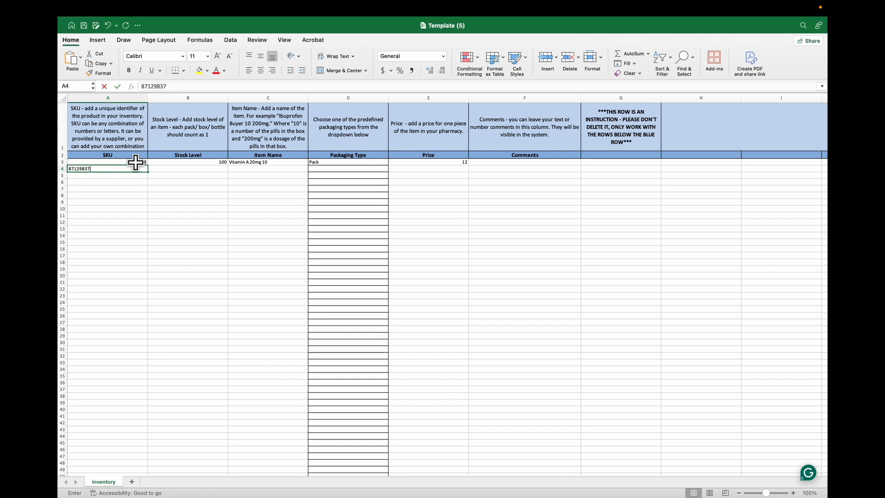
pyautogui.click(172, 168)
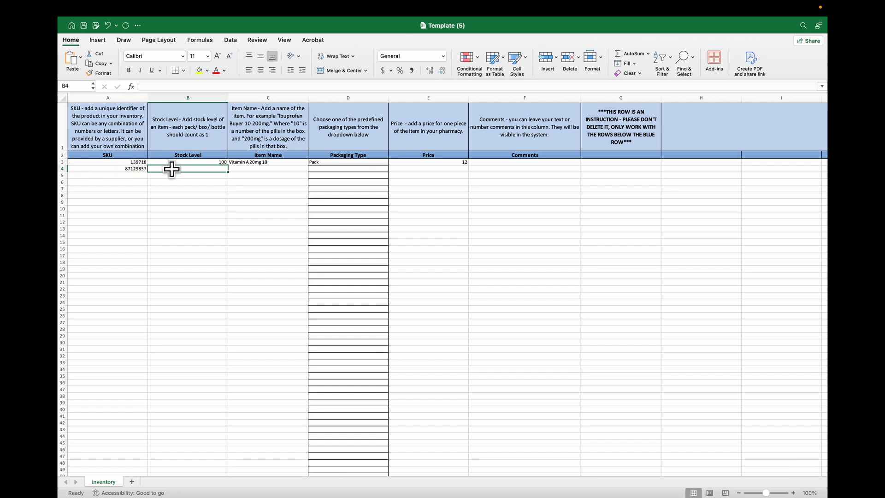
pyautogui.write('100')
# Complete row 4 with the item name "Vitaming C 20mg 20", packaging type Blister and price 15
pyautogui.click(245, 170)
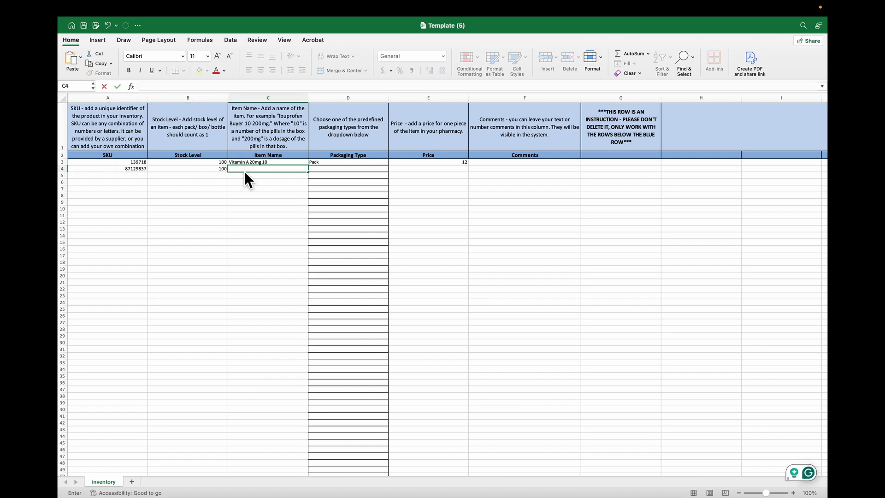
pyautogui.write('Vitaming C 20mg')
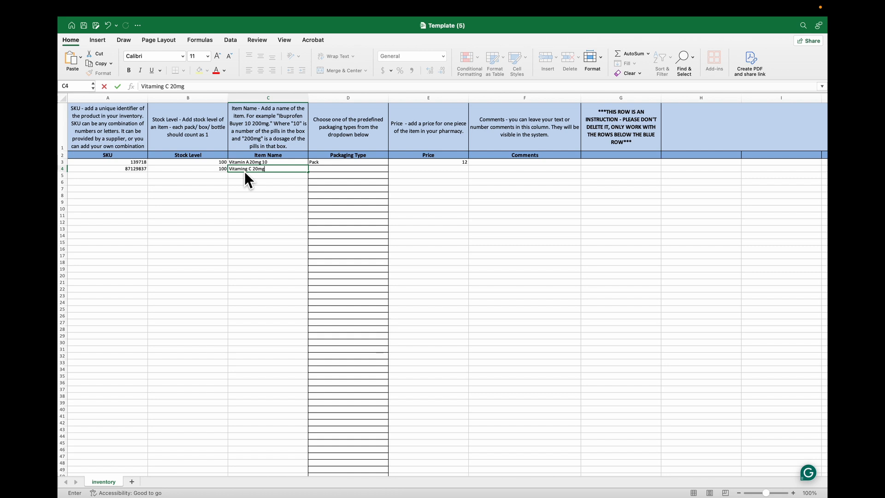
pyautogui.write(' 20')
pyautogui.click(328, 170)
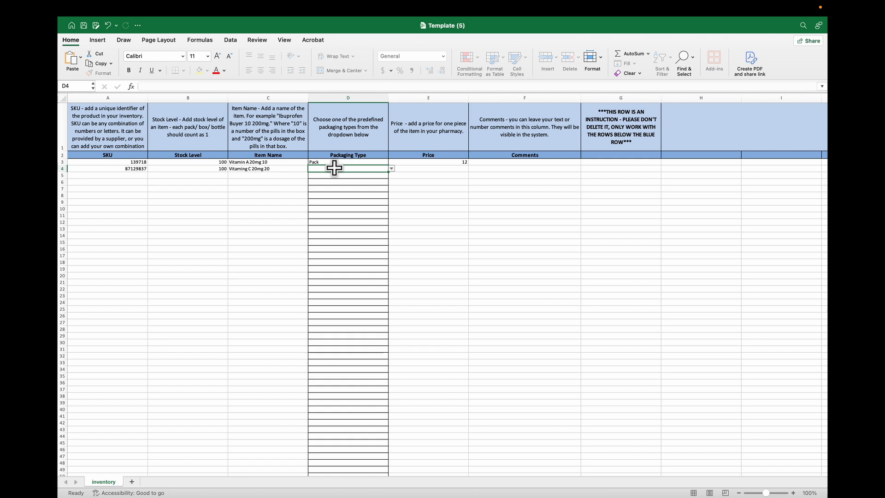
pyautogui.click(392, 169)
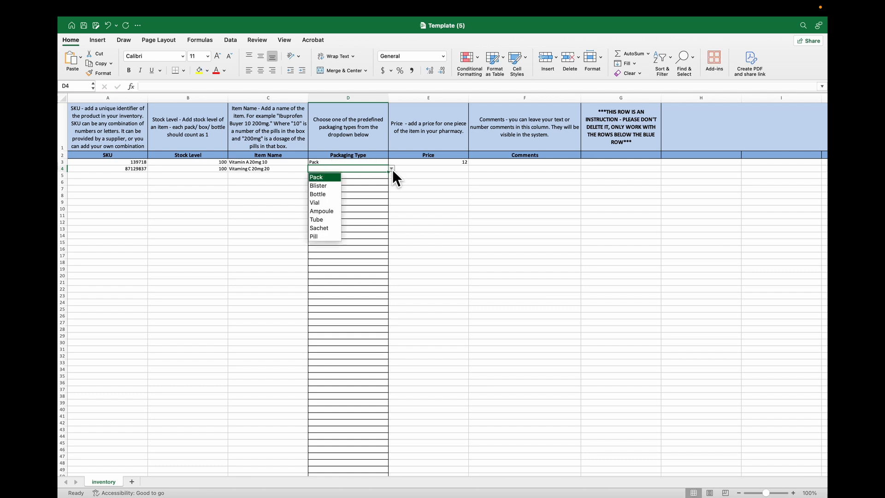
pyautogui.click(336, 189)
pyautogui.click(437, 167)
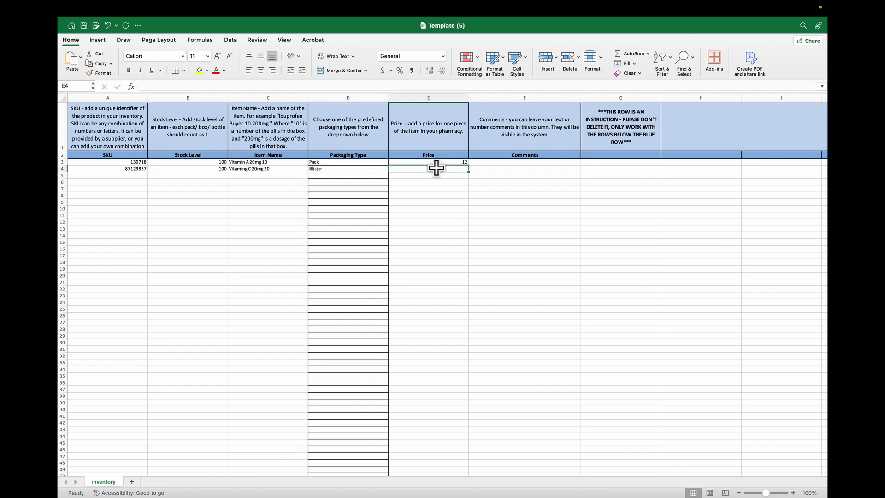
pyautogui.write('15')
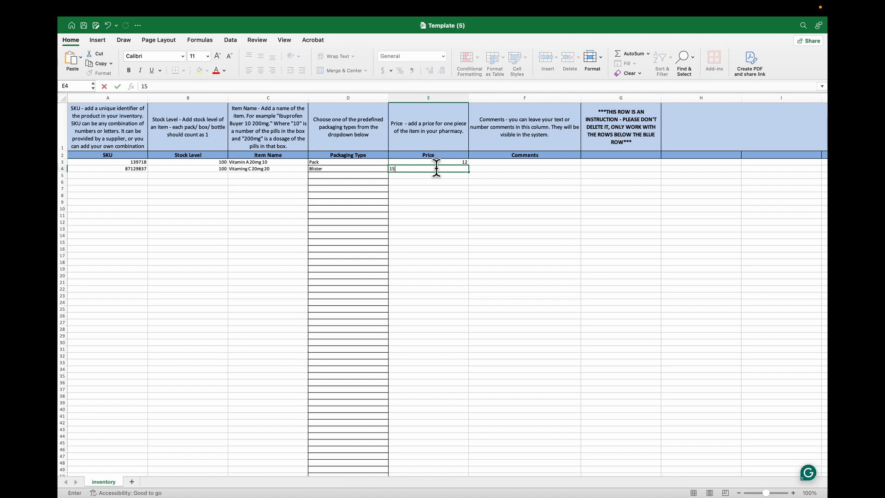
# Change the Vitamin A 20mg 10 stock level to 70 in the template and switch back to LinkHMS
pyautogui.click(225, 163)
pyautogui.write('50')
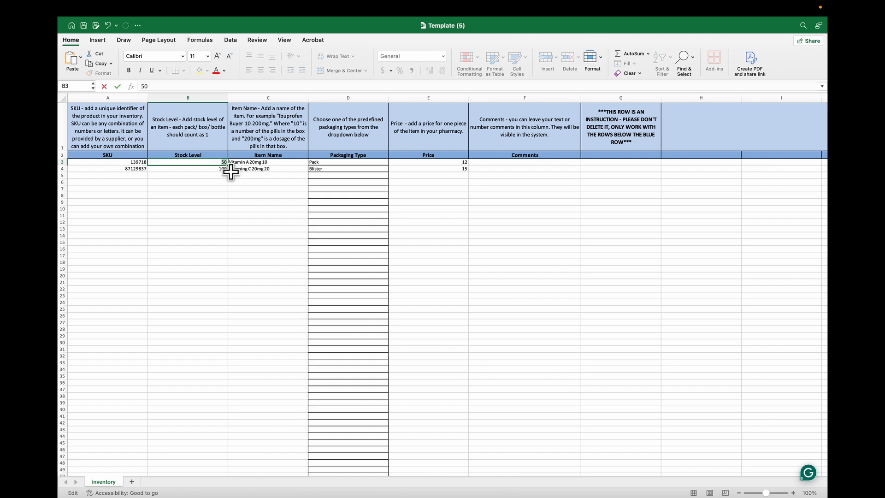
pyautogui.write('7')
pyautogui.click(278, 185)
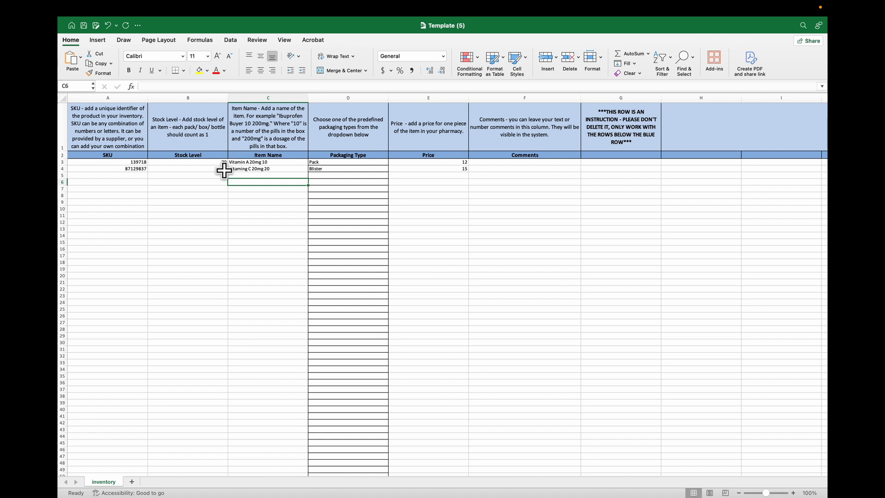
pyautogui.hotkey('ctrl', 'Right')
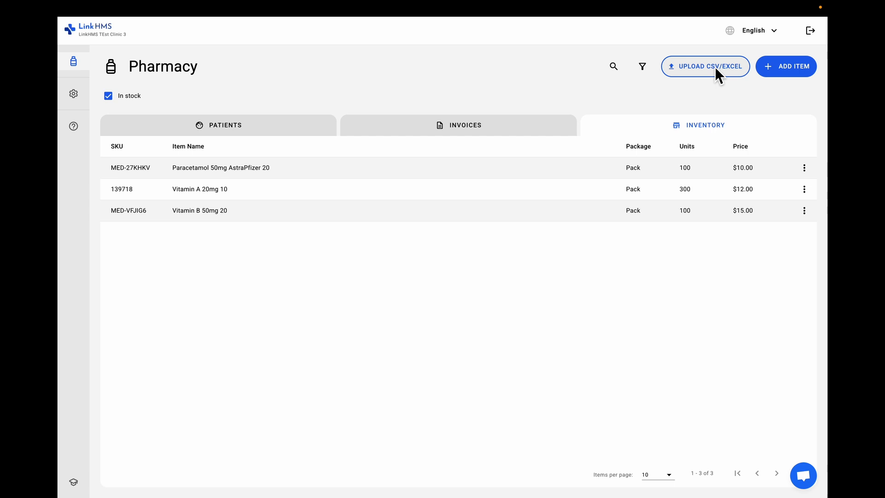
# Upload the completed stock file Template (5).xlsx from the Pharmacy Stock File folder to the inventory
pyautogui.click(714, 68)
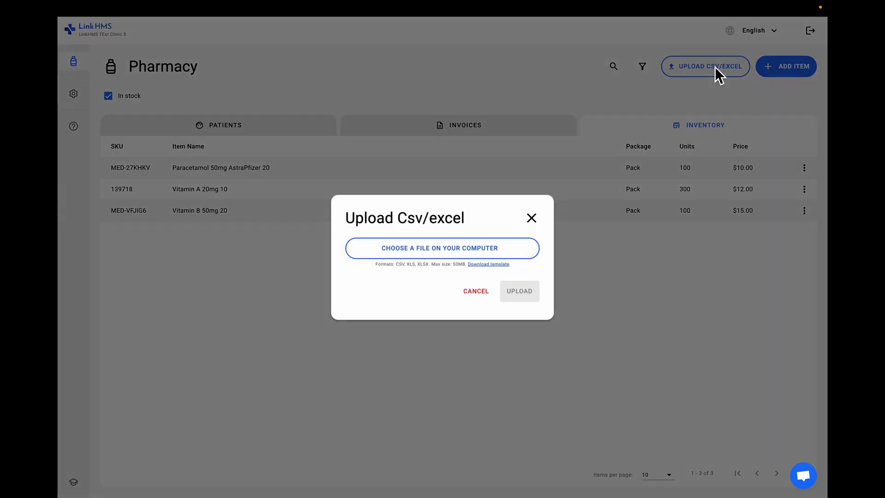
pyautogui.click(476, 257)
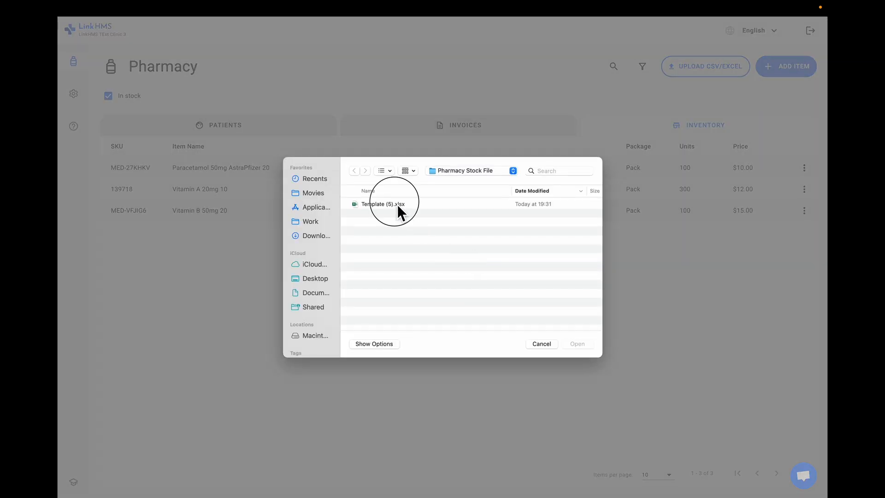
pyautogui.doubleClick(397, 204)
pyautogui.click(518, 291)
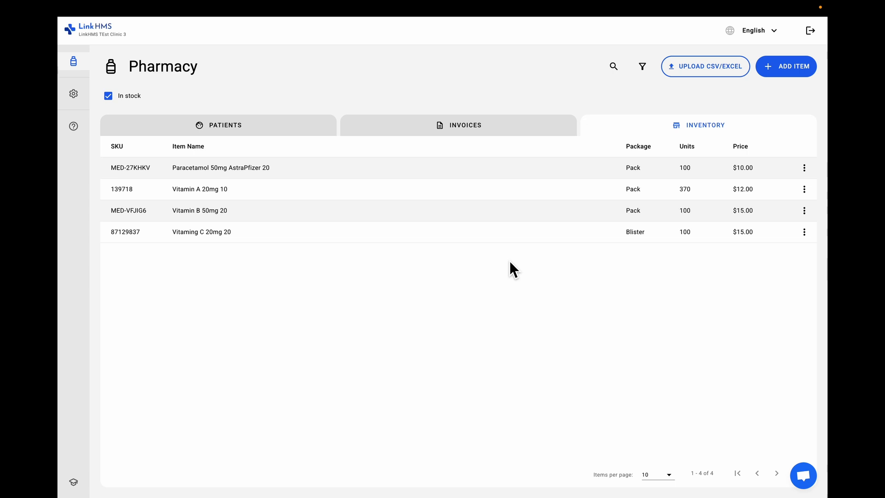
# Open the patient's prescriptions and choose the stocked Paracetamol 50mg AstraPfizer 20 as the medicine
pyautogui.click(248, 124)
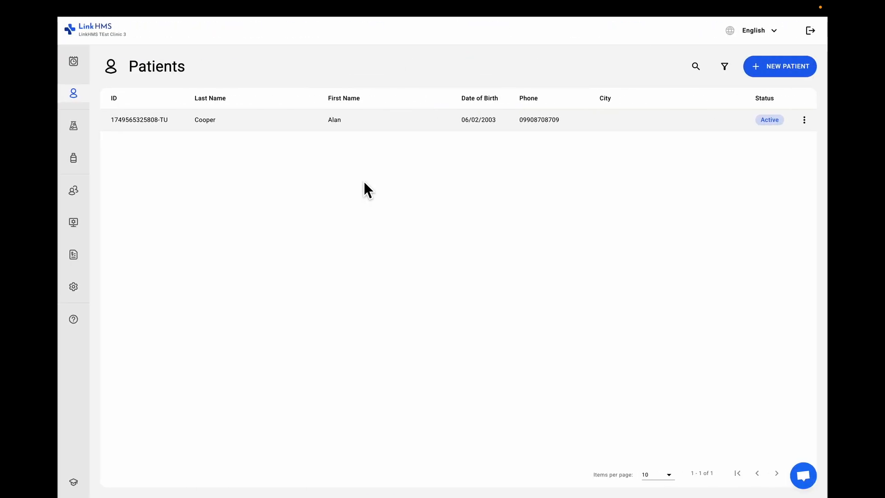
pyautogui.click(306, 120)
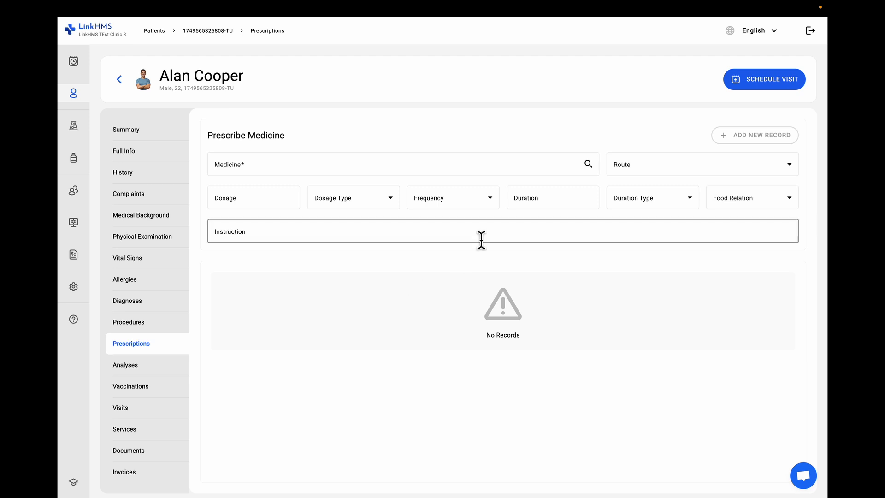
pyautogui.click(353, 164)
pyautogui.write('parace')
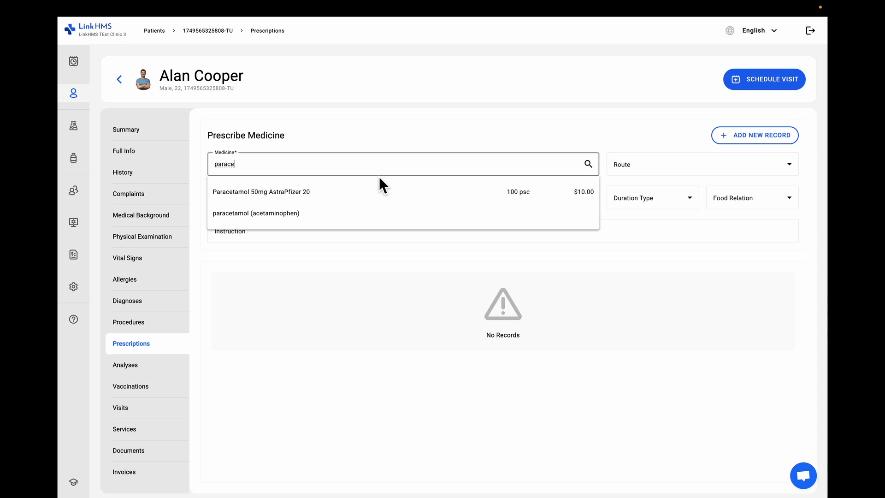
pyautogui.click(395, 194)
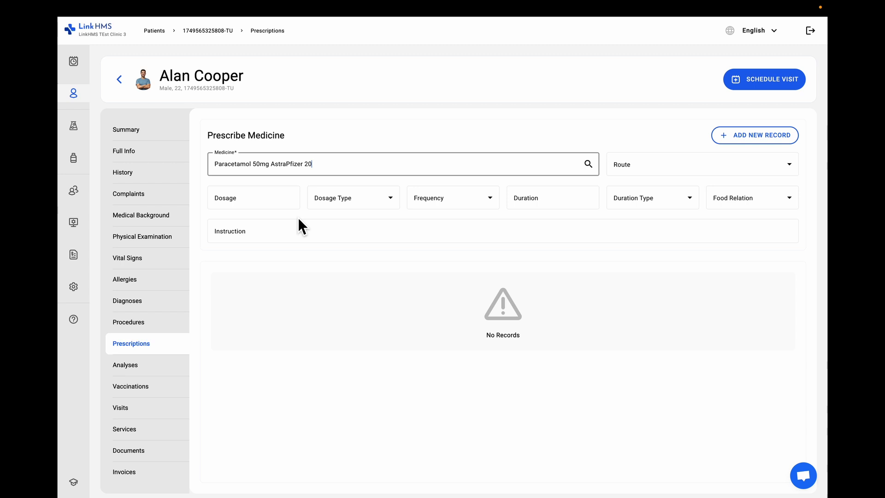
# Prescribe dosage 5 Chewable Tablets, 1 time a day for 5 Day(s), Before food, and add the prescription record
pyautogui.click(274, 199)
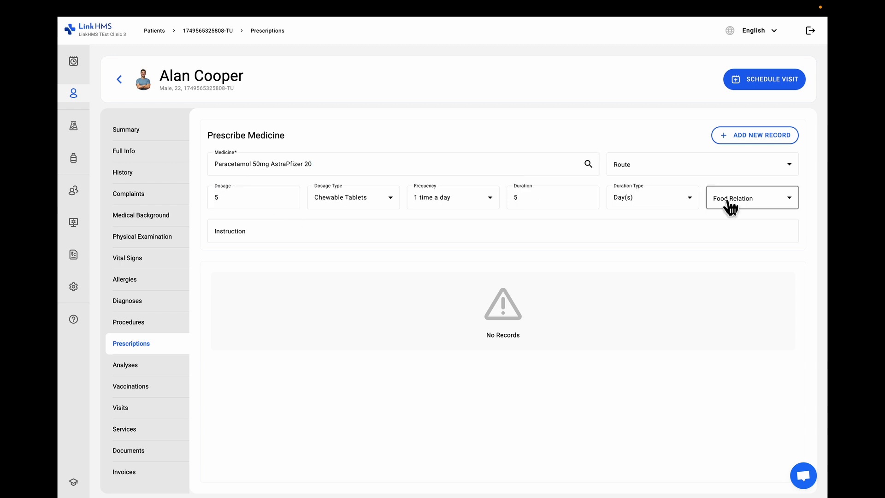
pyautogui.click(731, 207)
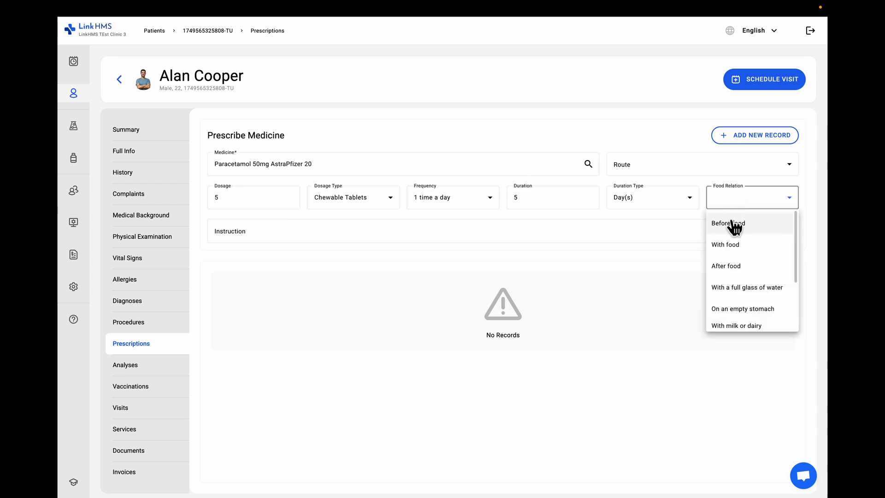
pyautogui.click(731, 223)
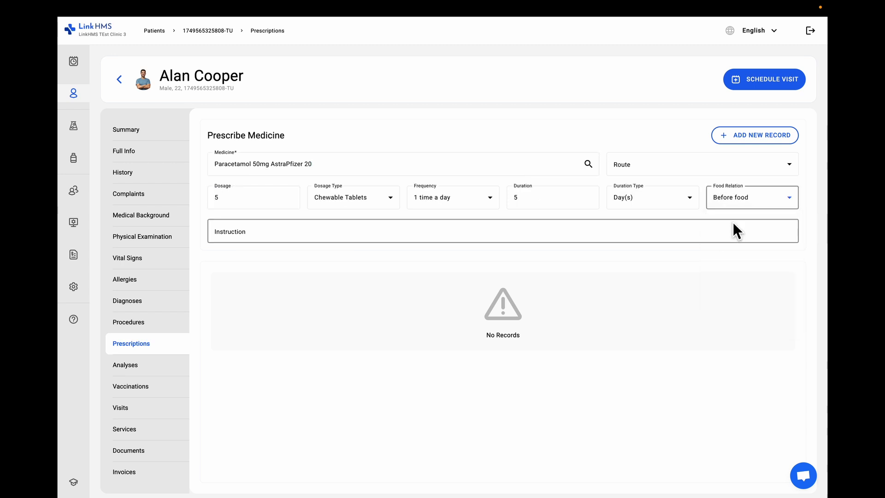
pyautogui.click(744, 137)
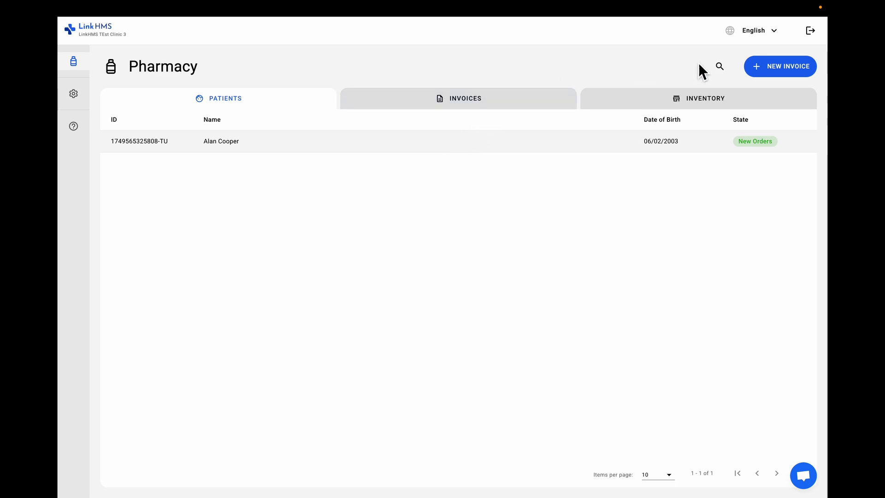
# Open the patient's new orders in the pharmacy and create an invoice for only the pending Paracetamol prescription
pyautogui.click(719, 66)
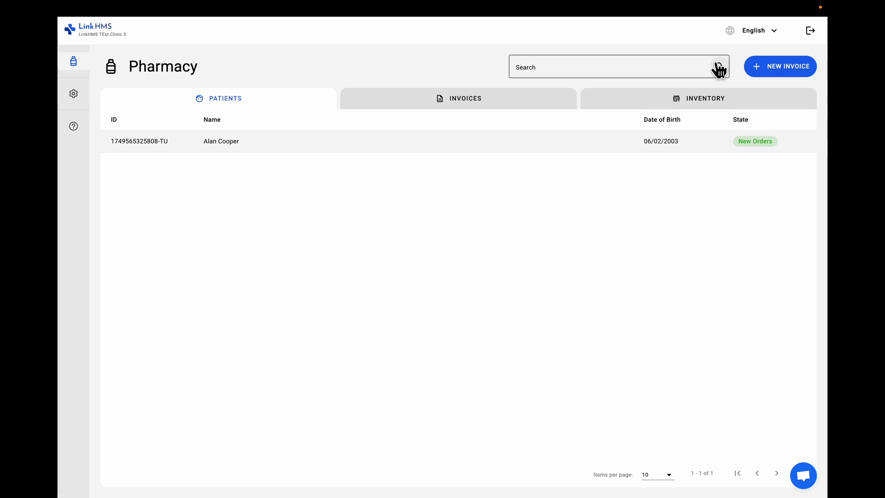
pyautogui.click(600, 150)
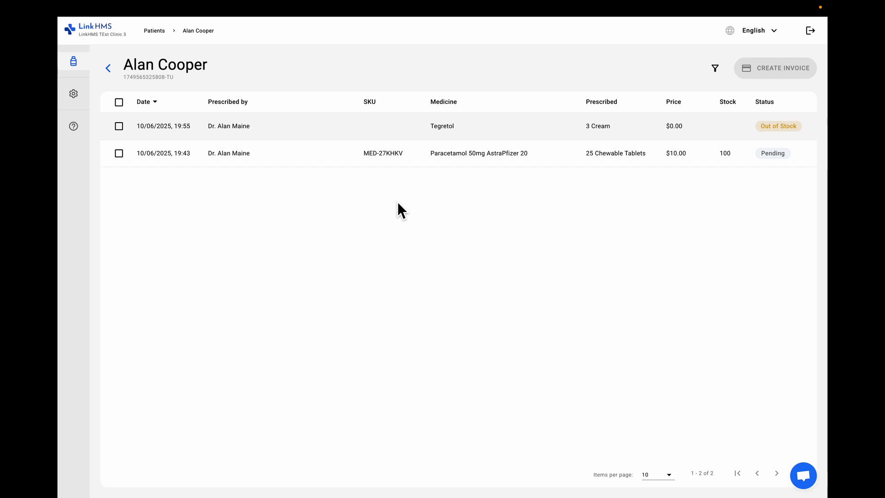
pyautogui.click(119, 126)
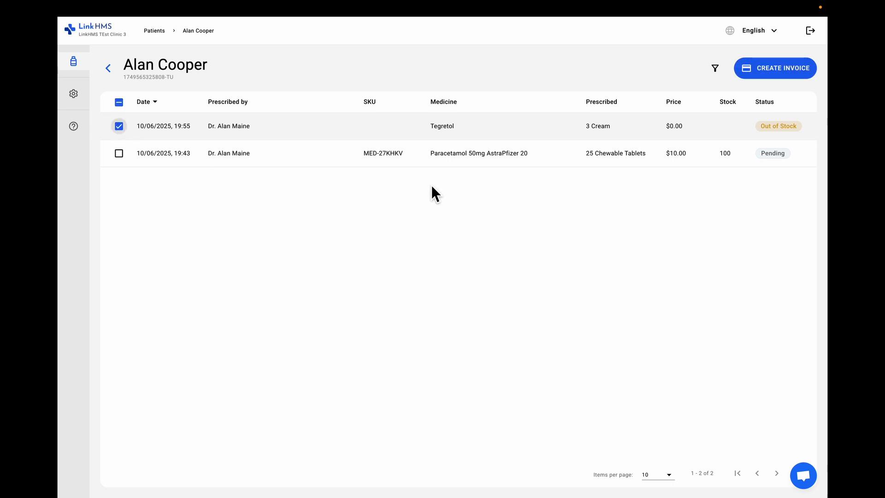
pyautogui.click(619, 156)
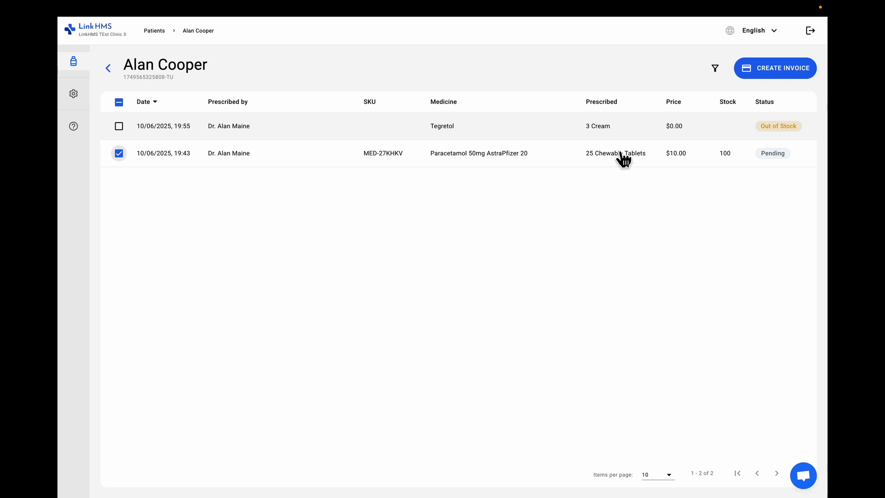
pyautogui.click(767, 75)
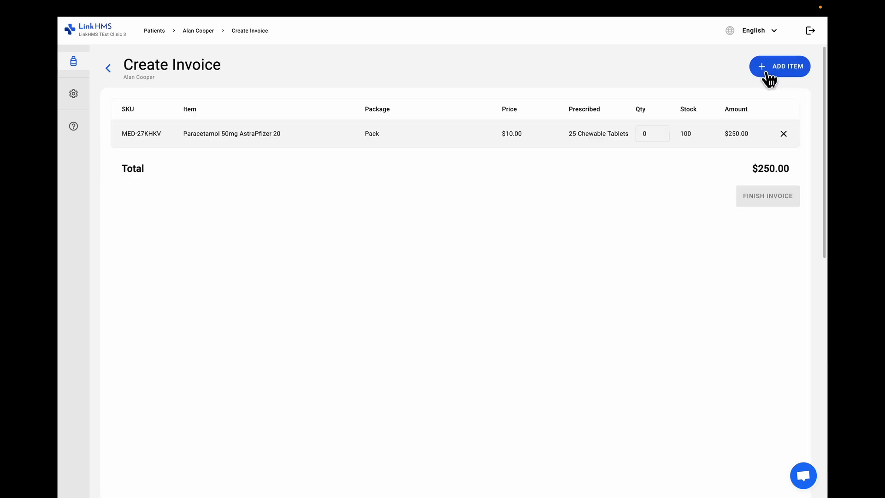
# Set the Paracetamol quantity on the invoice to 3
pyautogui.click(663, 134)
pyautogui.click(663, 134)
pyautogui.click(663, 134)
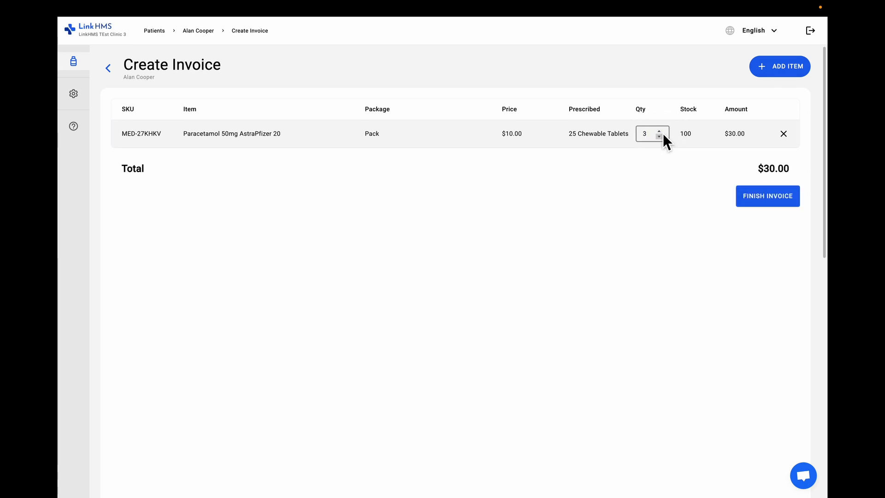
# Add Vitamin B 50mg 20 to the invoice with a quantity of 3
pyautogui.click(784, 68)
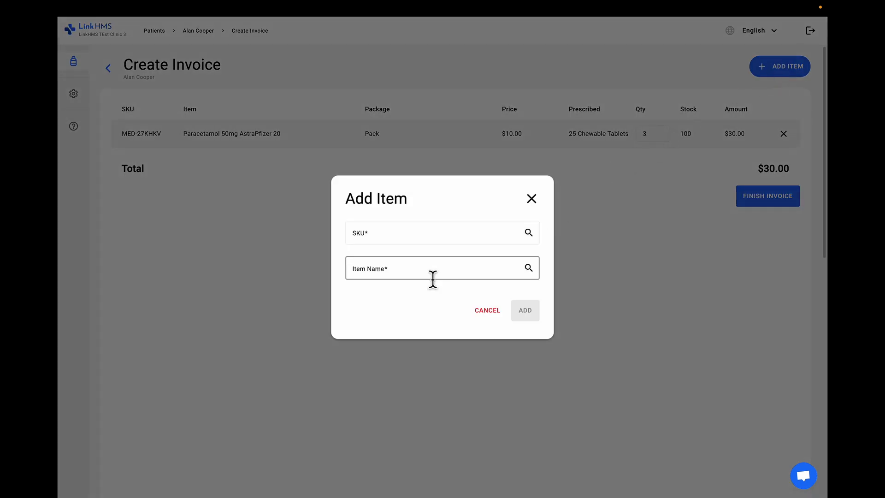
pyautogui.click(432, 278)
pyautogui.write('vita')
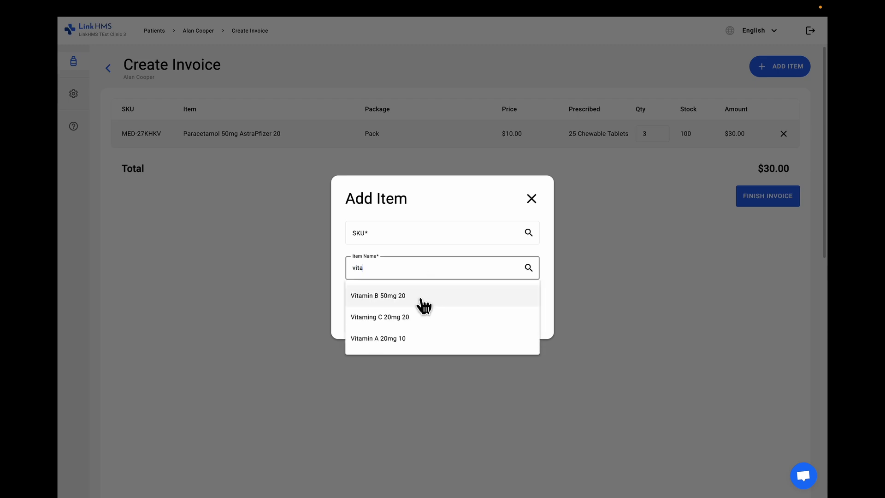
pyautogui.click(422, 298)
pyautogui.click(525, 312)
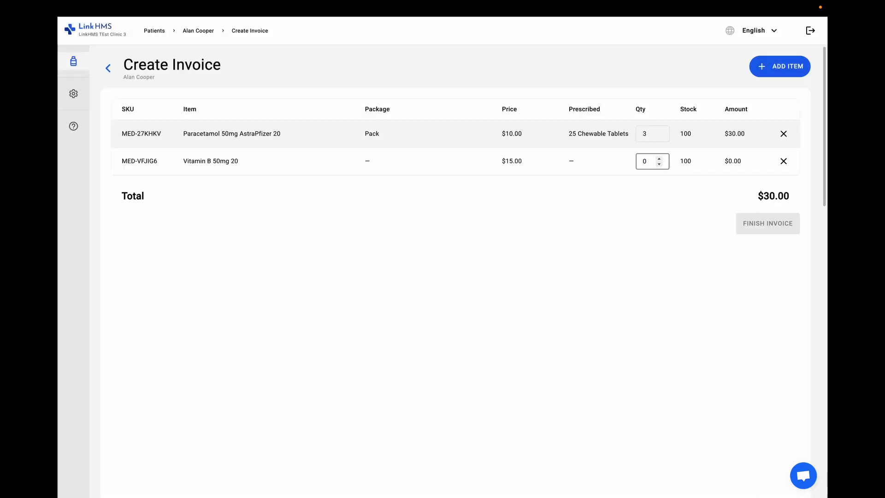
pyautogui.press('BackSpace')
pyautogui.write('3')
pyautogui.click(695, 229)
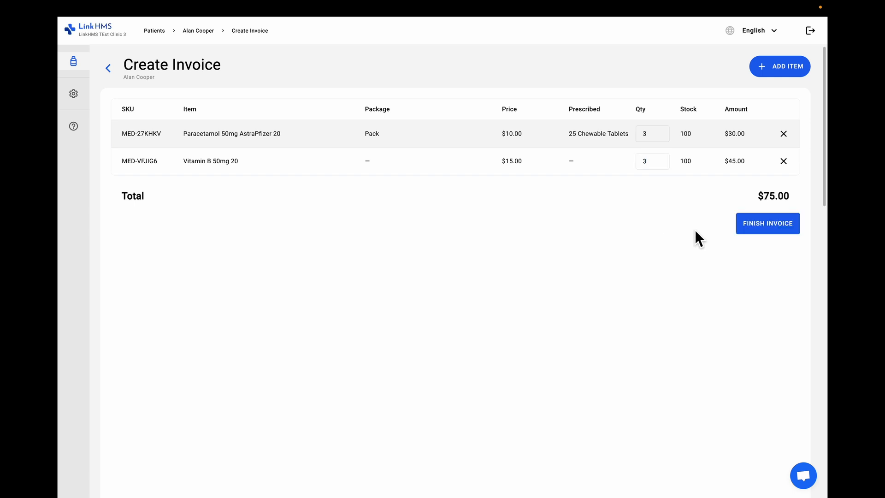
# Finish the patient's invoice and update its status to Paid
pyautogui.click(753, 227)
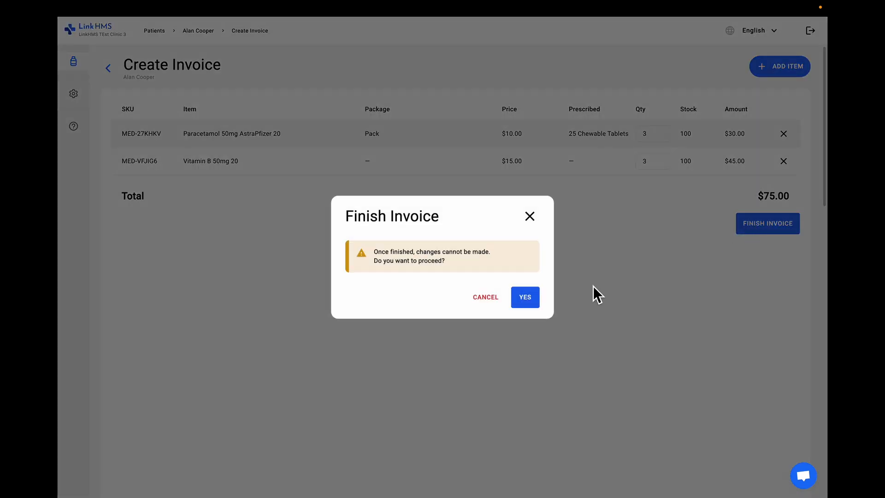
pyautogui.click(525, 299)
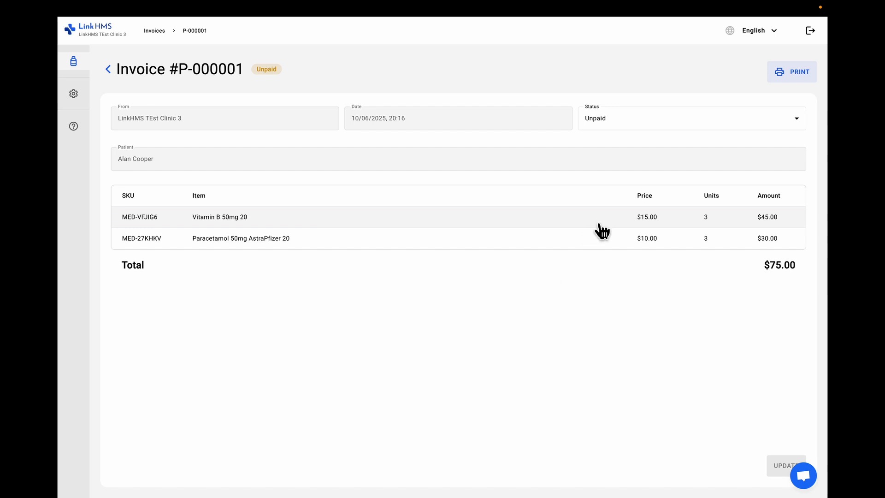
pyautogui.click(639, 120)
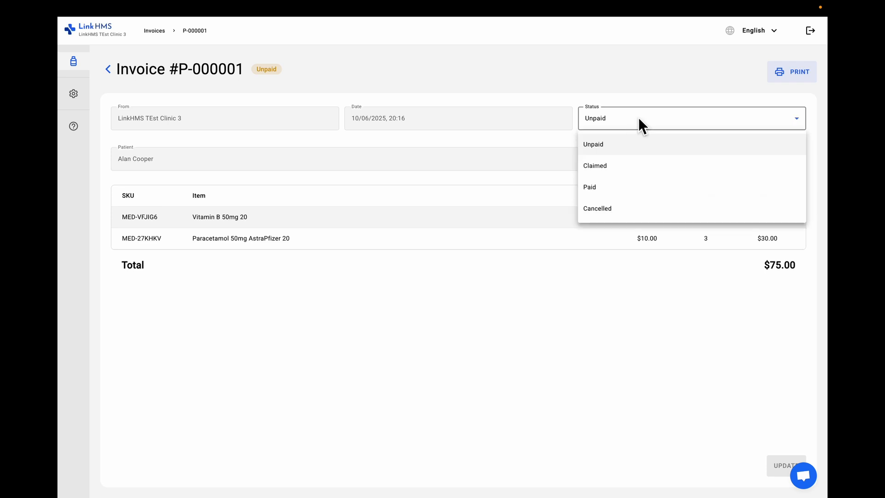
pyautogui.click(627, 194)
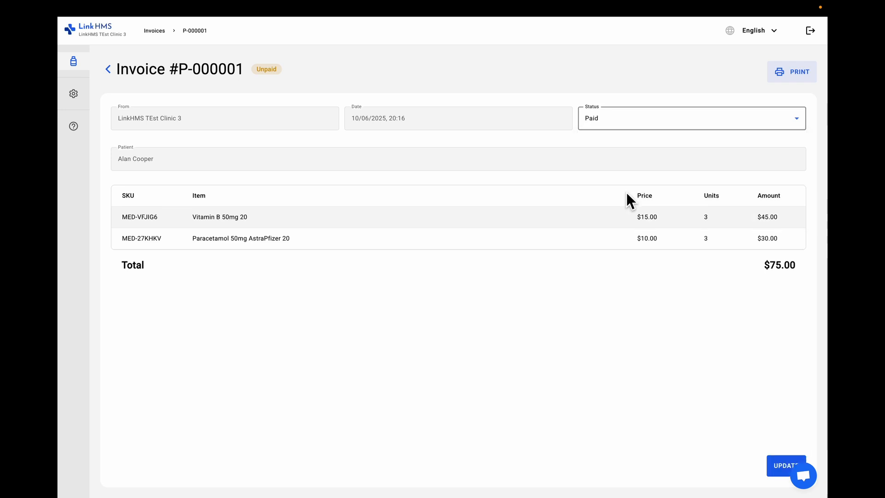
pyautogui.click(775, 463)
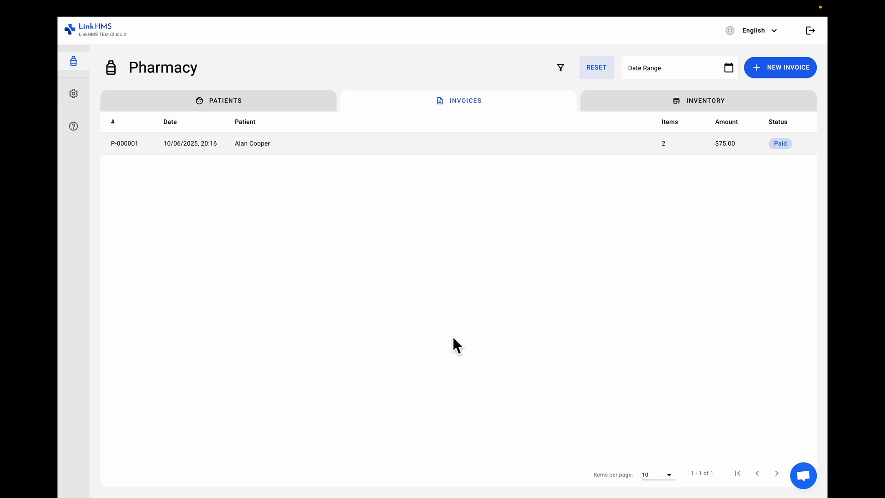
# Start a new pharmacy invoice from the invoice list and add Vitamin B 50mg 20 to it
pyautogui.click(786, 72)
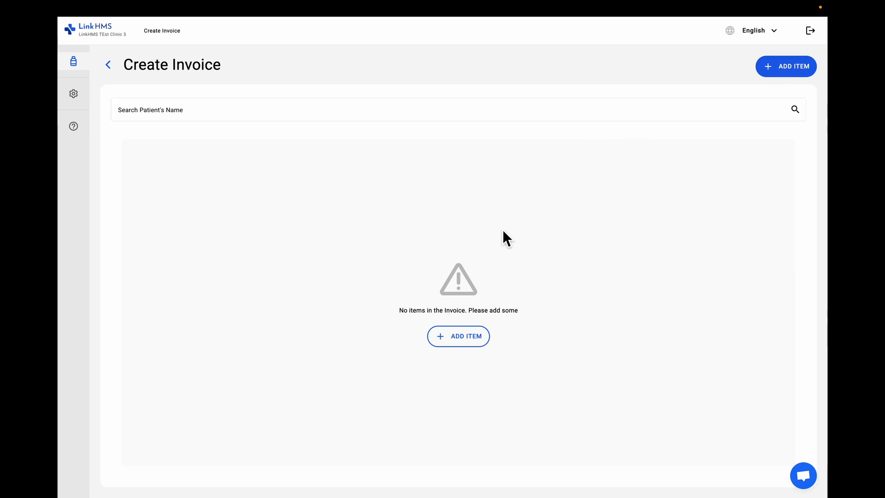
pyautogui.click(460, 338)
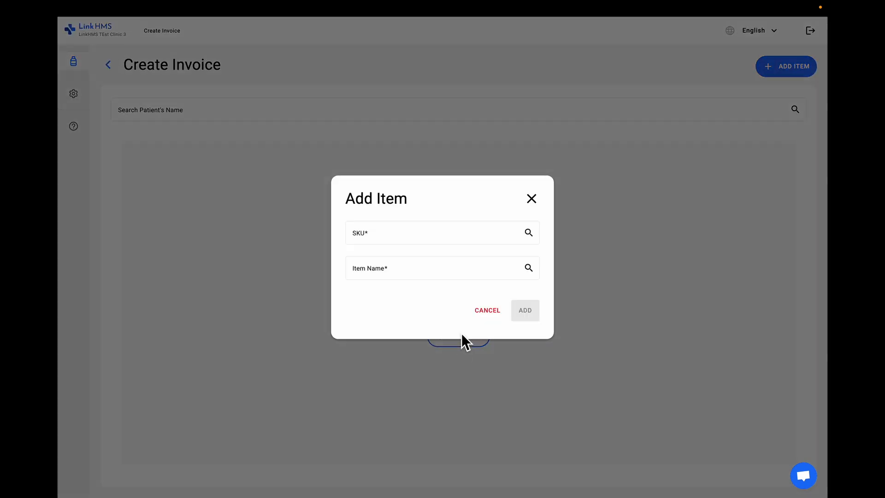
pyautogui.click(453, 276)
pyautogui.write('vit')
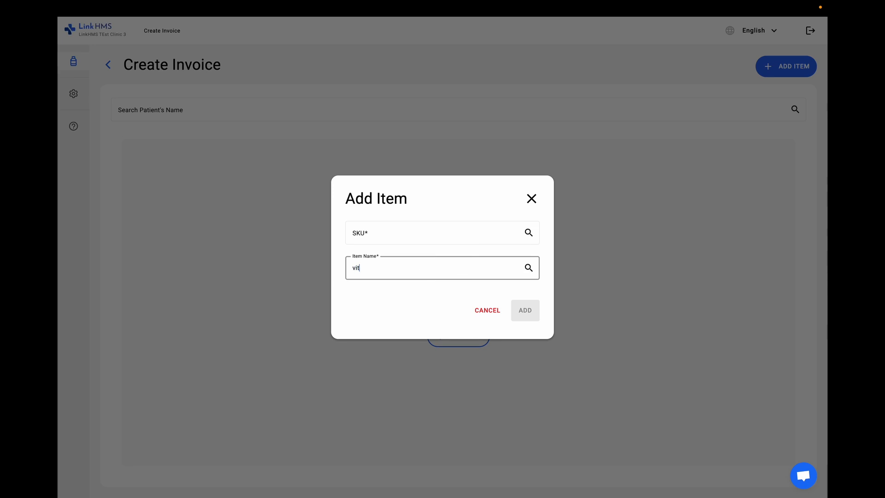
pyautogui.click(450, 297)
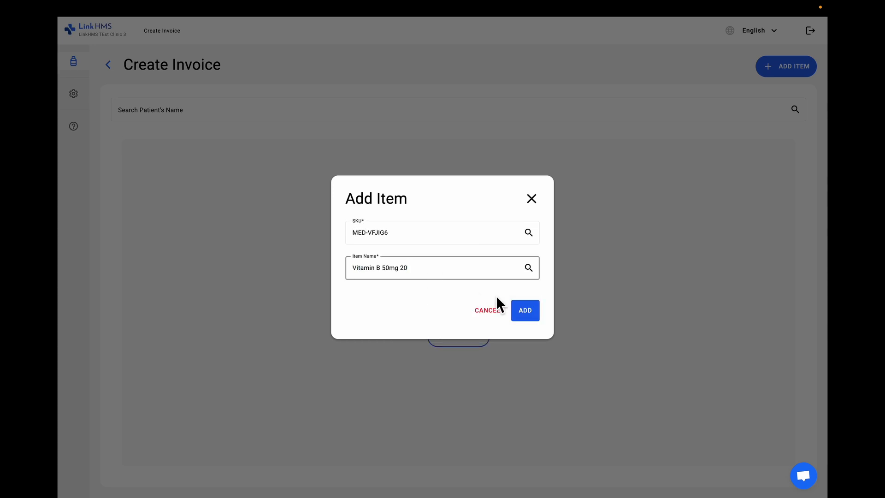
pyautogui.click(525, 310)
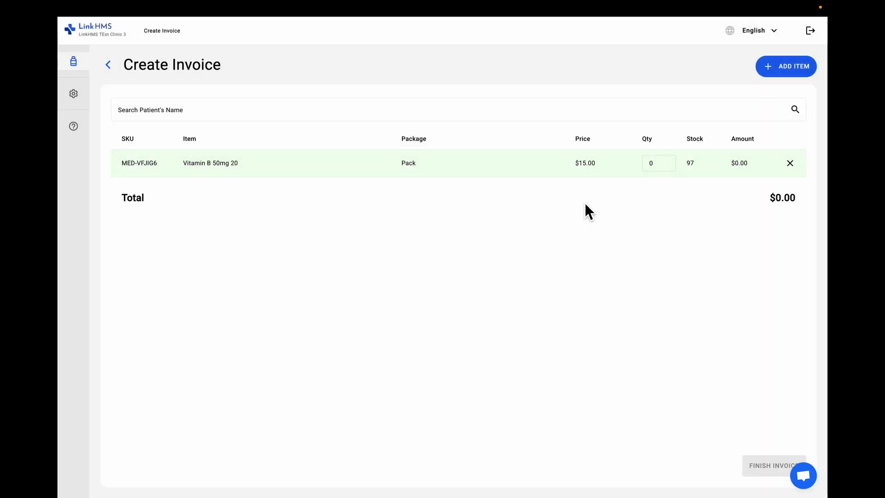
# Add Paracetamol 50mg AstraPfizer 20 as the second item on the new invoice
pyautogui.click(791, 66)
pyautogui.click(423, 270)
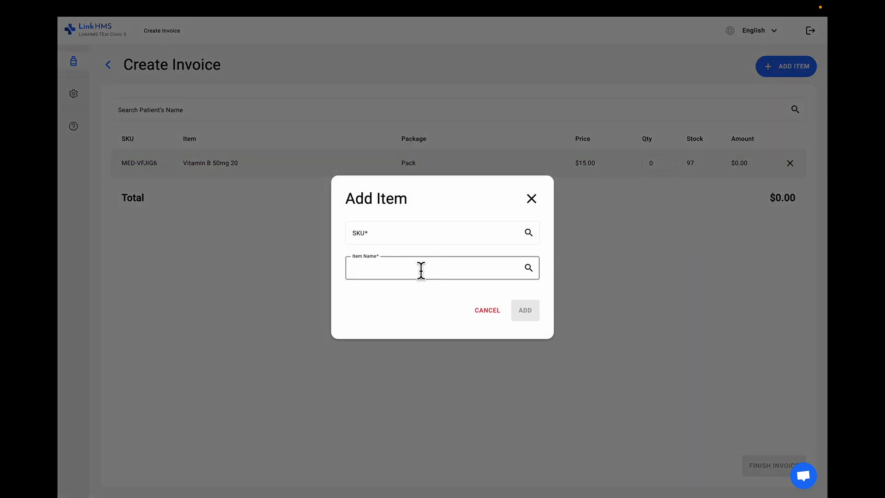
pyautogui.write('para')
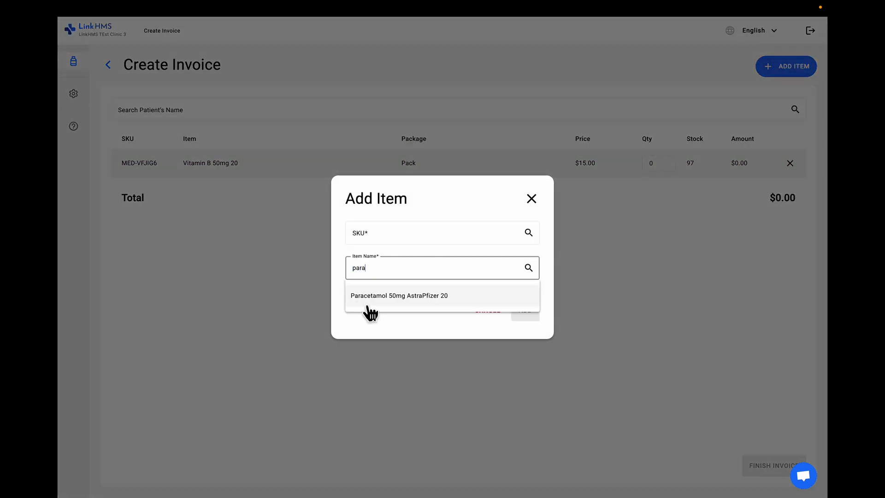
pyautogui.click(369, 305)
pyautogui.click(524, 310)
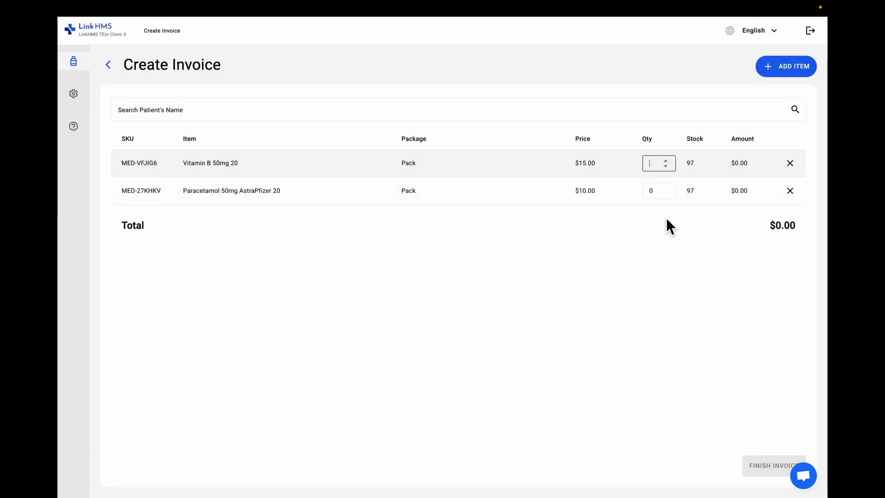
# Search the invoice's patient options for "a" and close the suggestions without choosing a patient
pyautogui.click(589, 120)
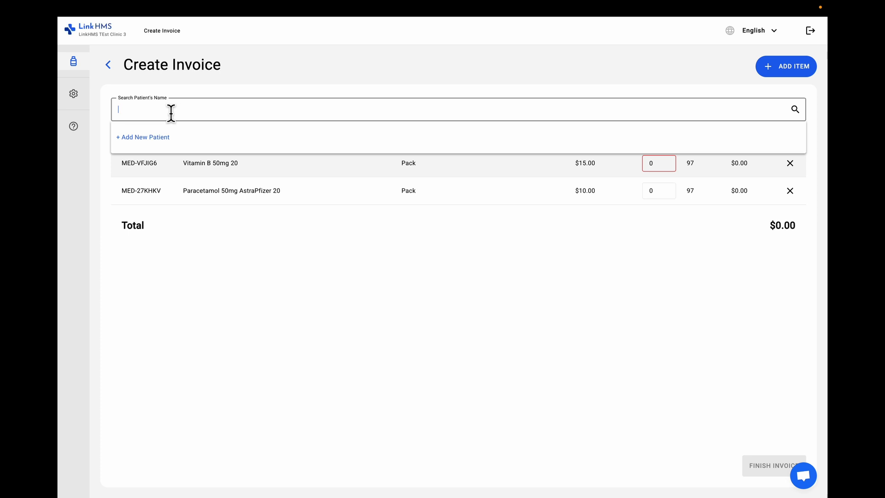
pyautogui.write('a')
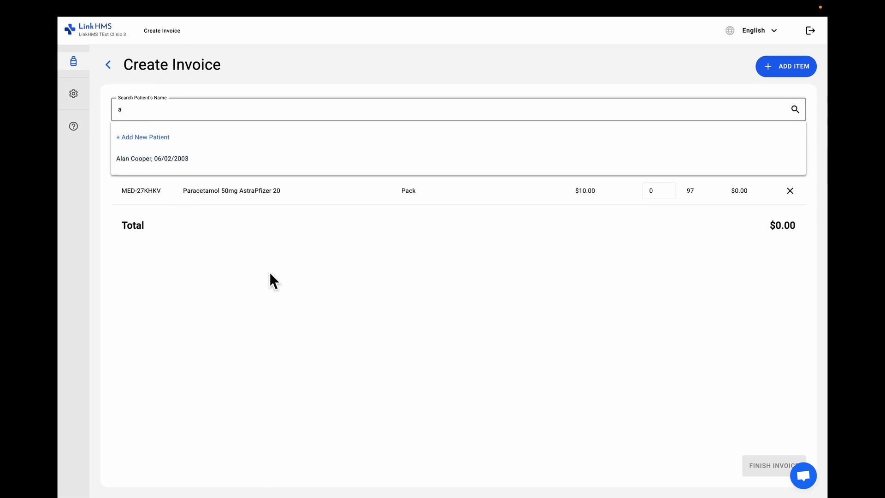
pyautogui.click(271, 274)
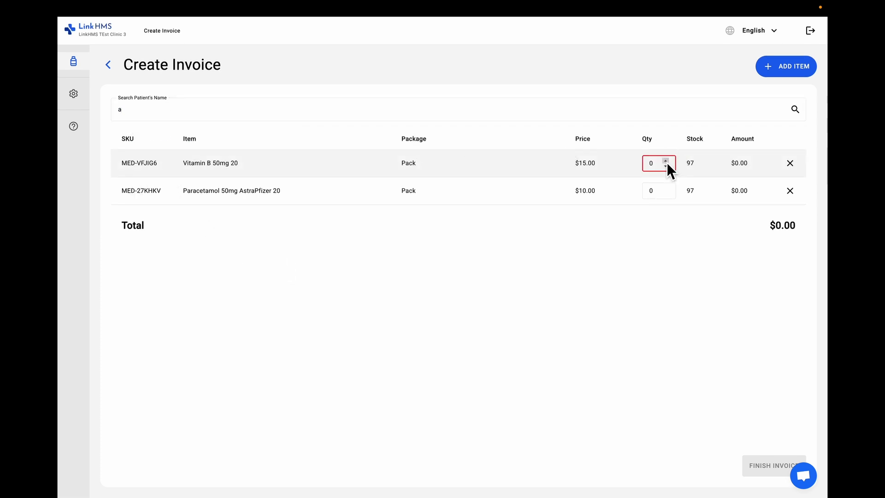
# Set the invoice quantities to 3 for Vitamin B 50mg 20 and 5 for Paracetamol 50mg AstraPfizer 20
pyautogui.moveTo(660, 161); pyautogui.dragTo(633, 162)
pyautogui.write('3')
pyautogui.click(658, 191)
pyautogui.moveTo(659, 190); pyautogui.dragTo(638, 198)
pyautogui.write('5')
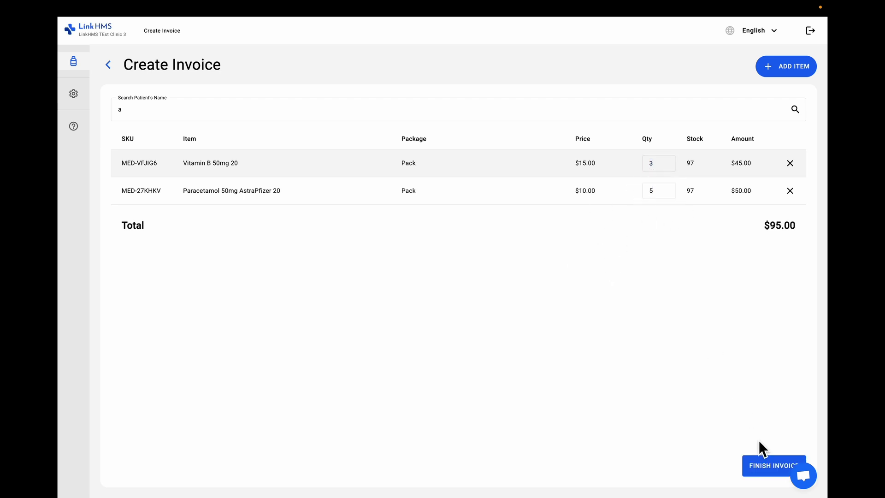
# Finish the invoice without a patient and update its status to Paid
pyautogui.click(760, 466)
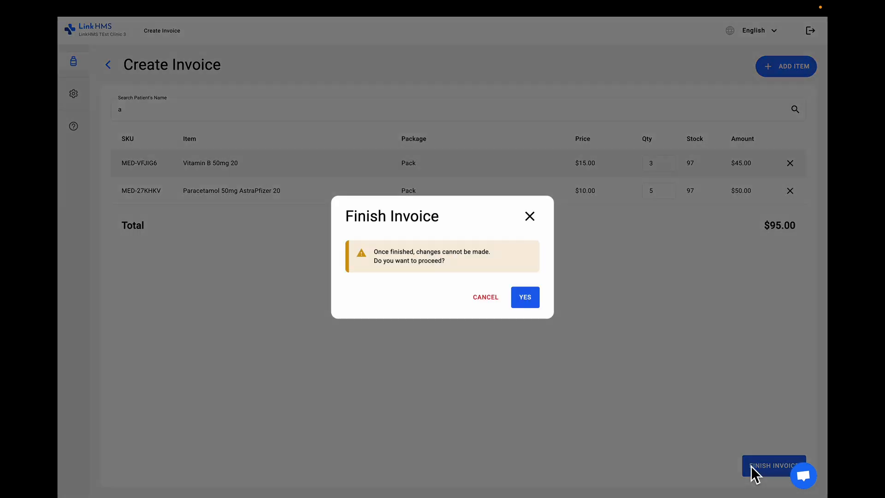
pyautogui.click(520, 301)
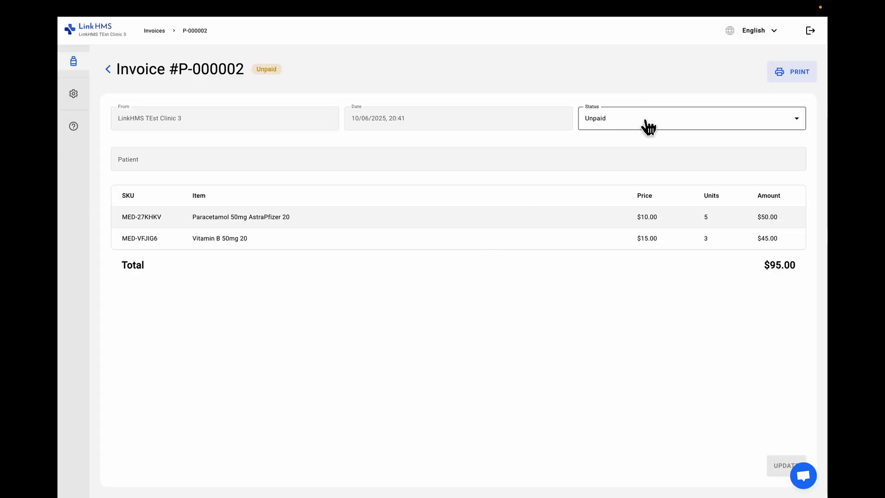
pyautogui.click(647, 126)
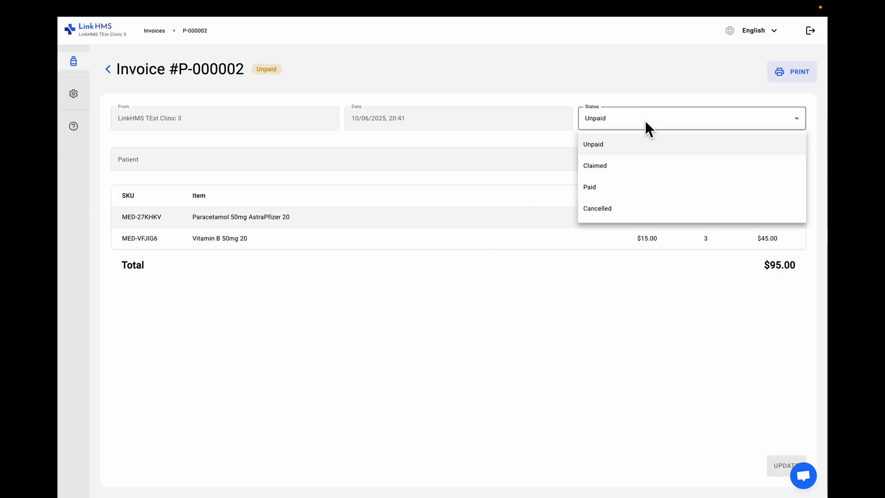
pyautogui.click(622, 189)
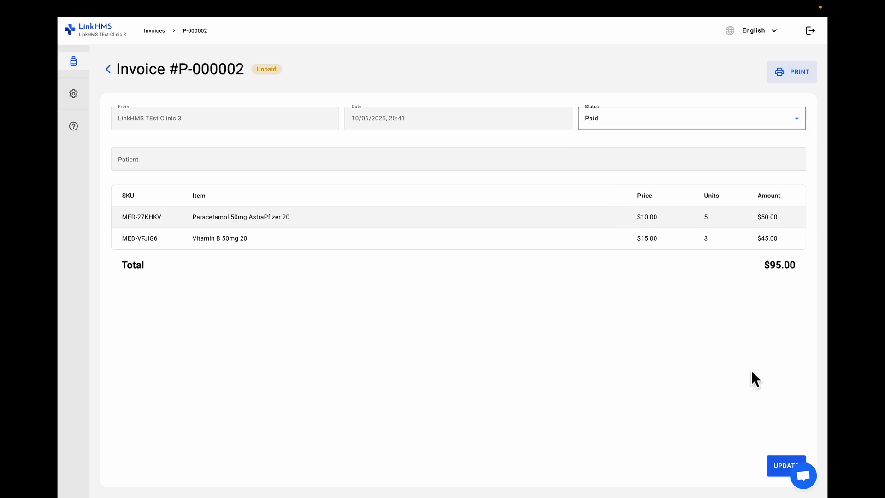
pyautogui.click(770, 466)
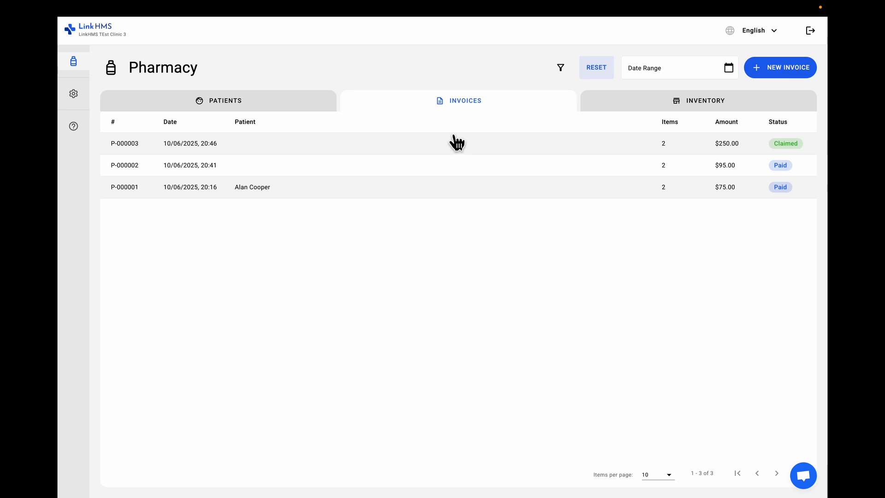
# Open the details and statistics of Paracetamol 50mg AstraPfizer 20 from the pharmacy inventory
pyautogui.click(639, 104)
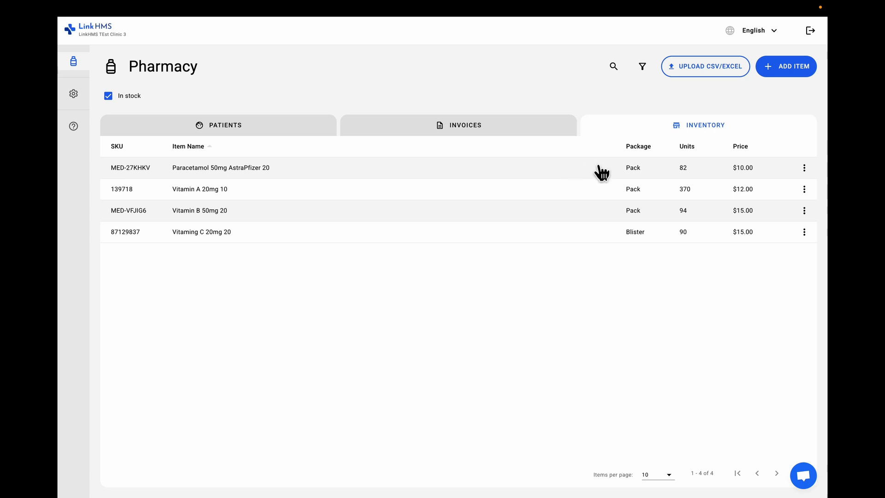
pyautogui.click(687, 150)
pyautogui.click(667, 170)
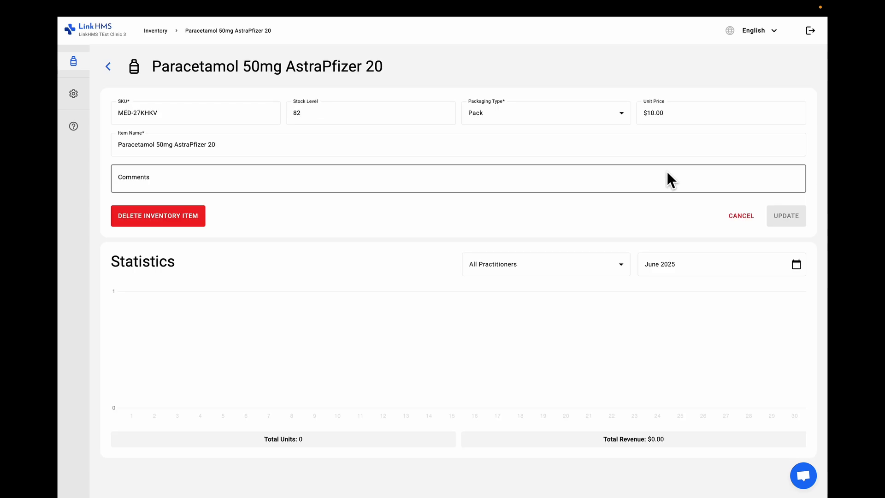